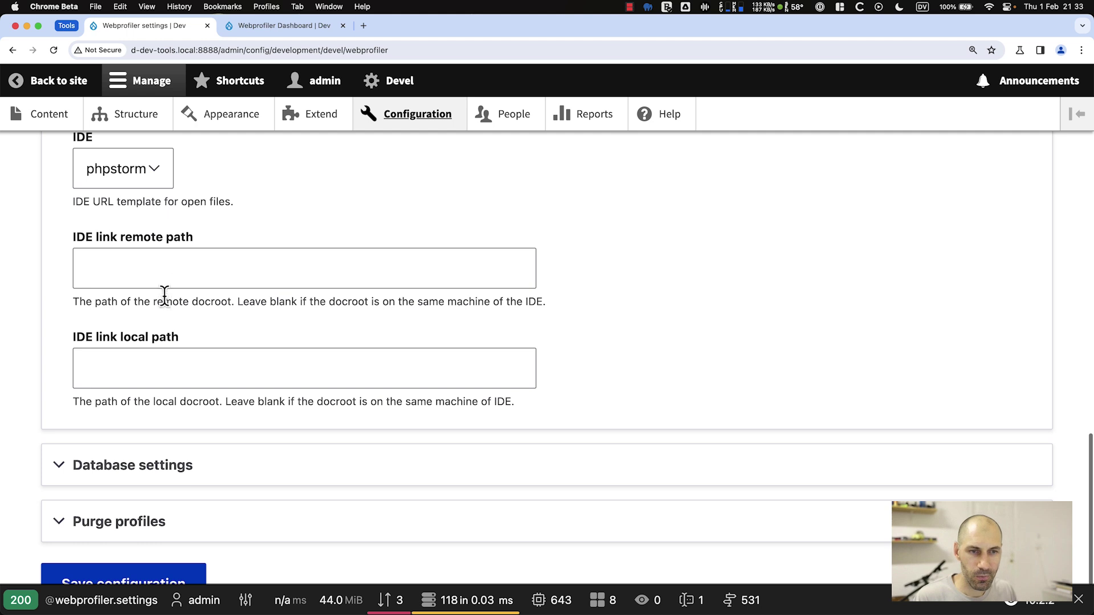
Check the available IDE choices and look at the class links in the Services collector on the Webprofiler Dashboard
left_click(119, 267)
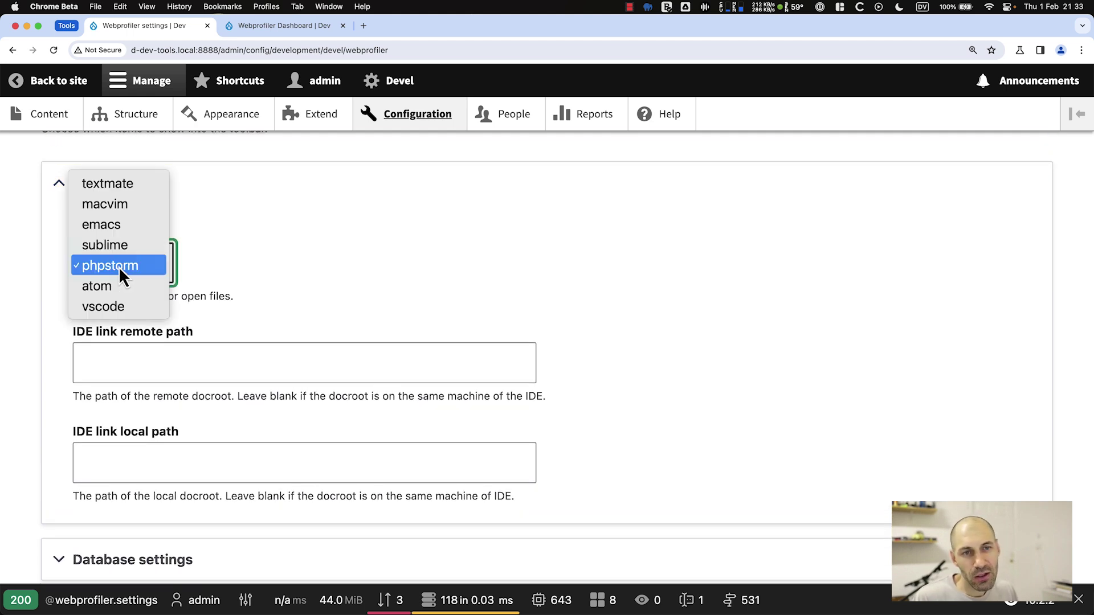
left_click(275, 28)
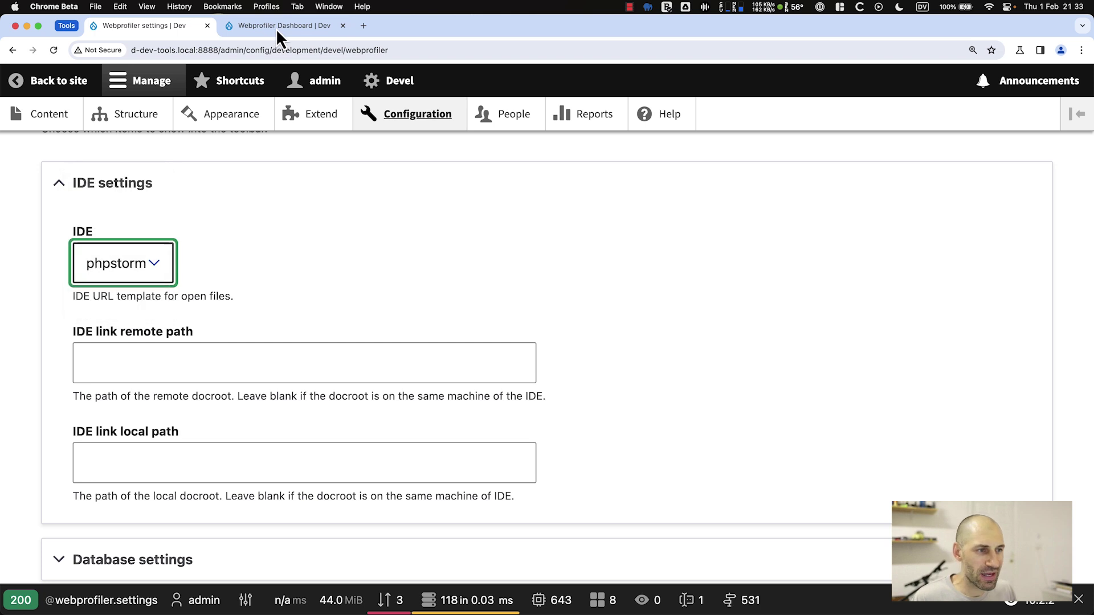
left_click(275, 29)
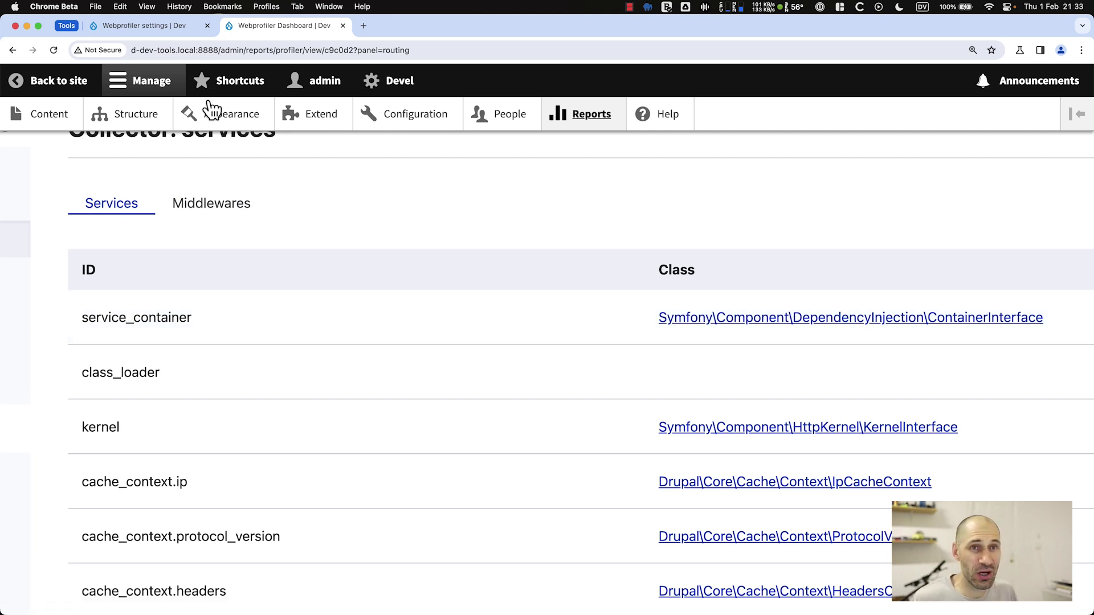
left_click(119, 26)
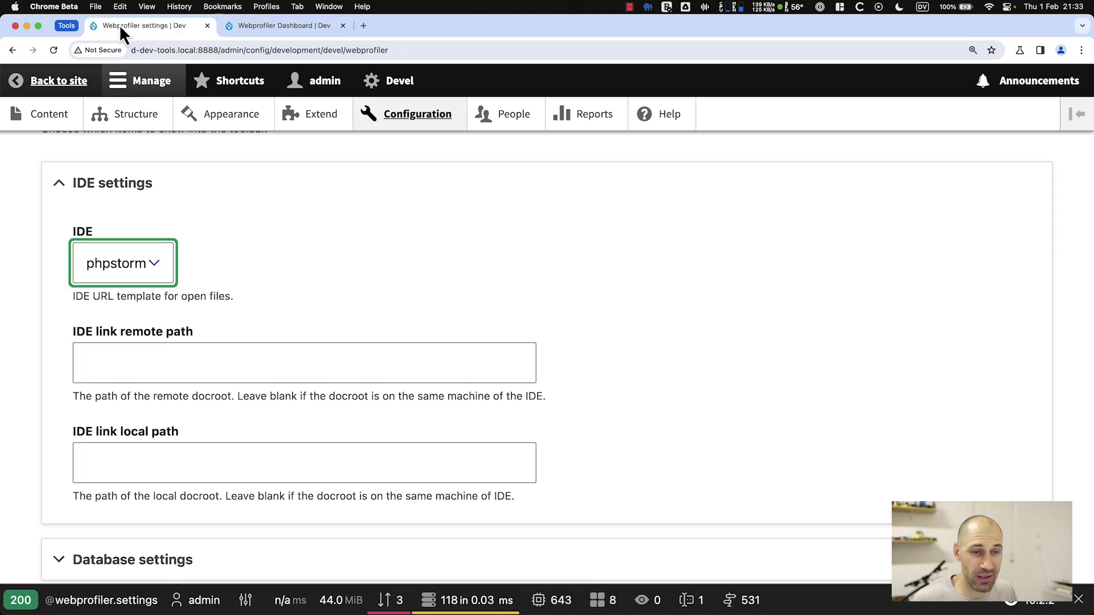
Set the Webprofiler IDE to vscode and save the configuration
left_click(171, 279)
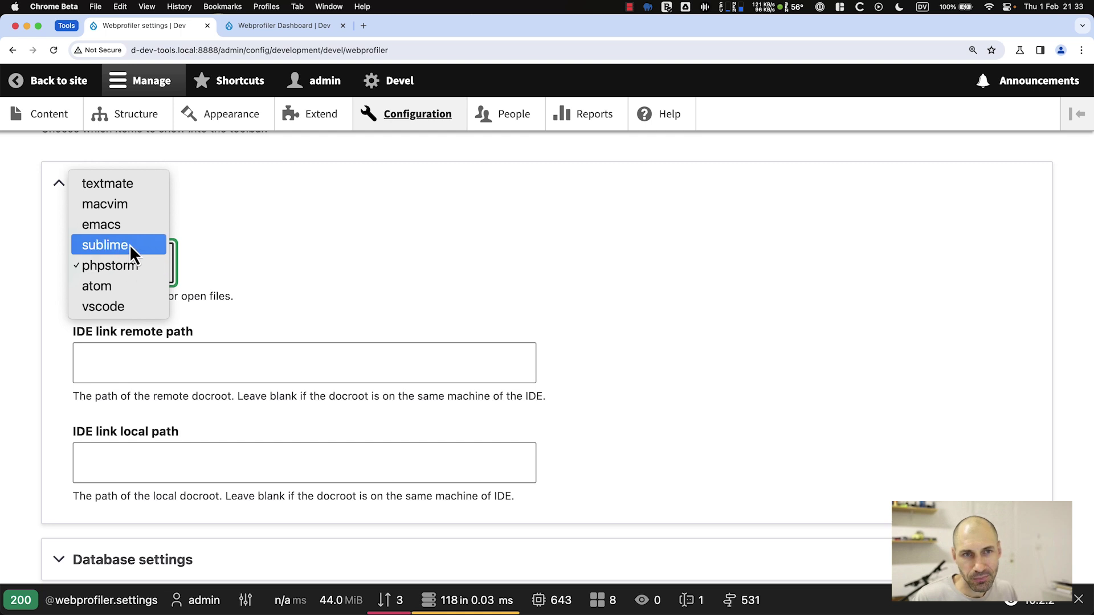
left_click(129, 306)
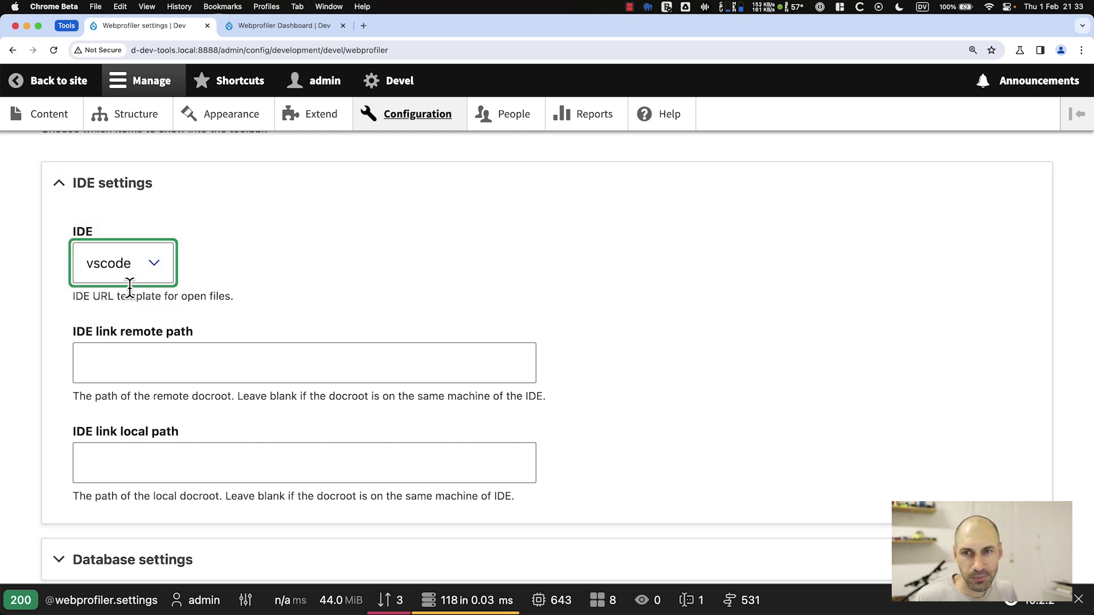
scroll(135, 319, "down", 3)
scroll(136, 319, "down", 2)
left_click(125, 495)
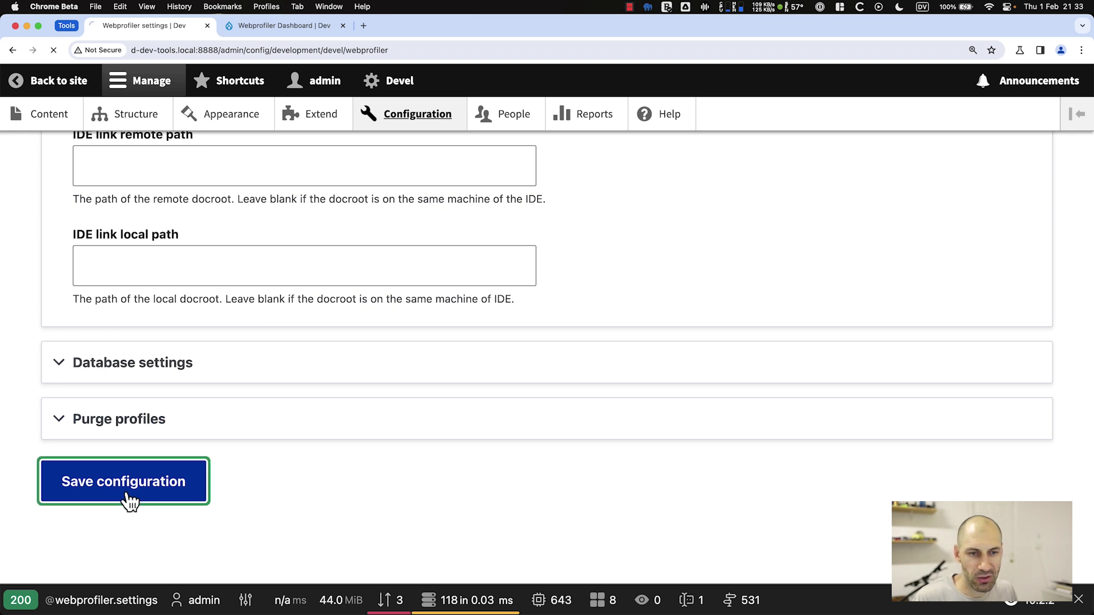
Expand the IDE settings again and review the selected IDE and the remote and local path fields
scroll(132, 511, "down", 15)
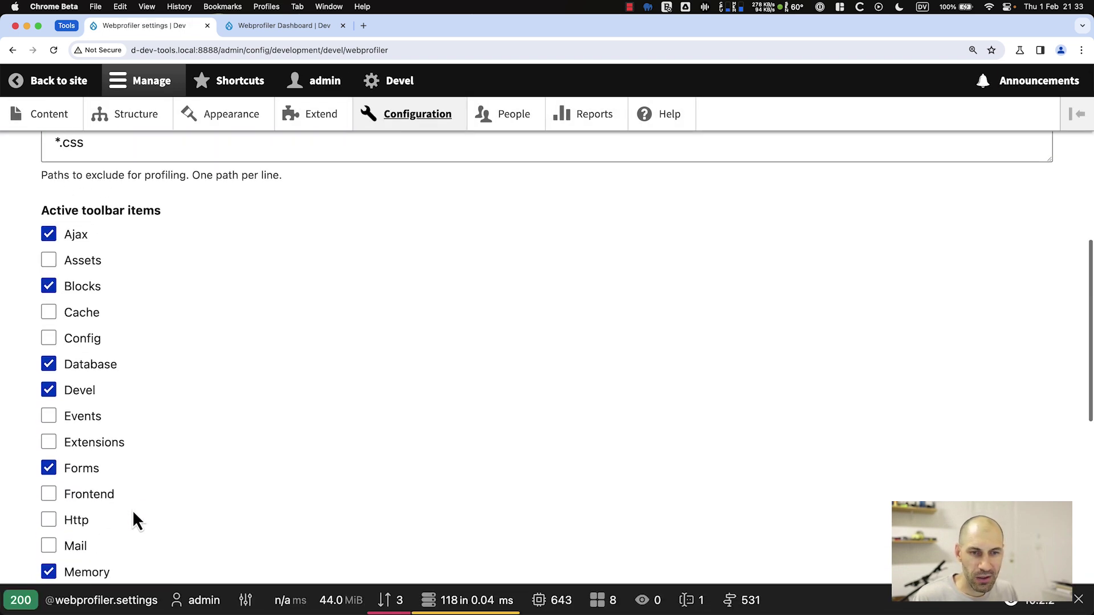
scroll(130, 427, "down", 2)
left_click(127, 337)
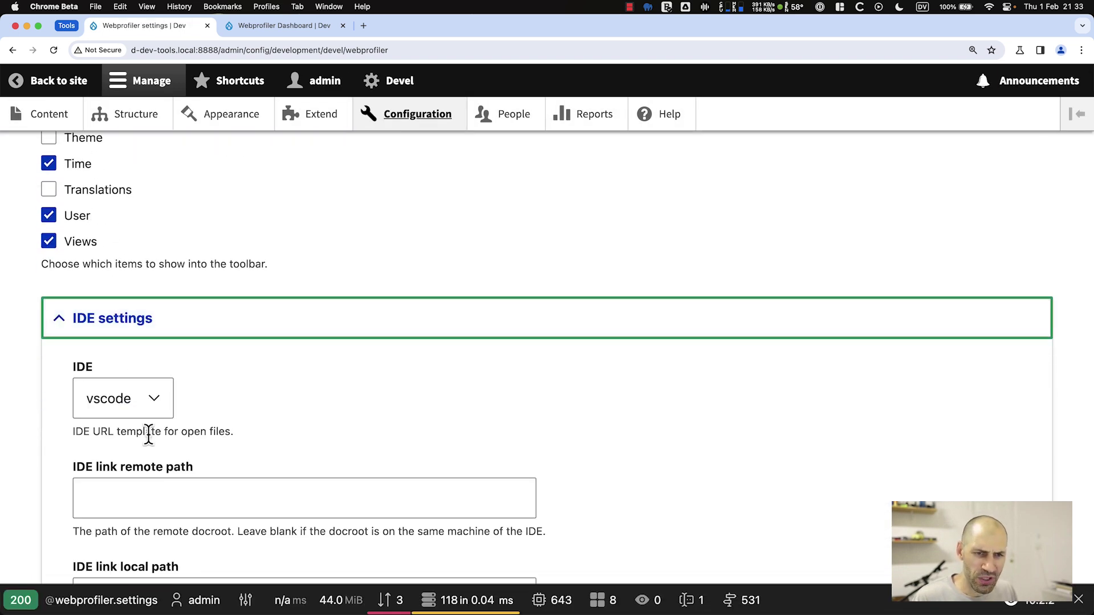
scroll(154, 398, "down", 2)
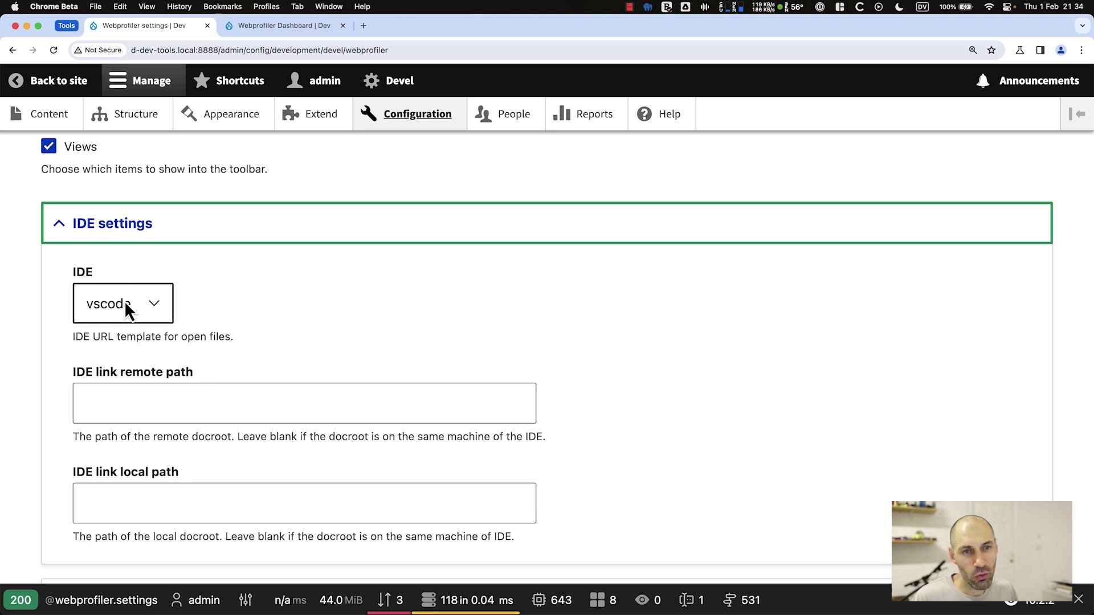
left_click(226, 404)
left_click(188, 513)
left_click(195, 408)
key("super+Tab")
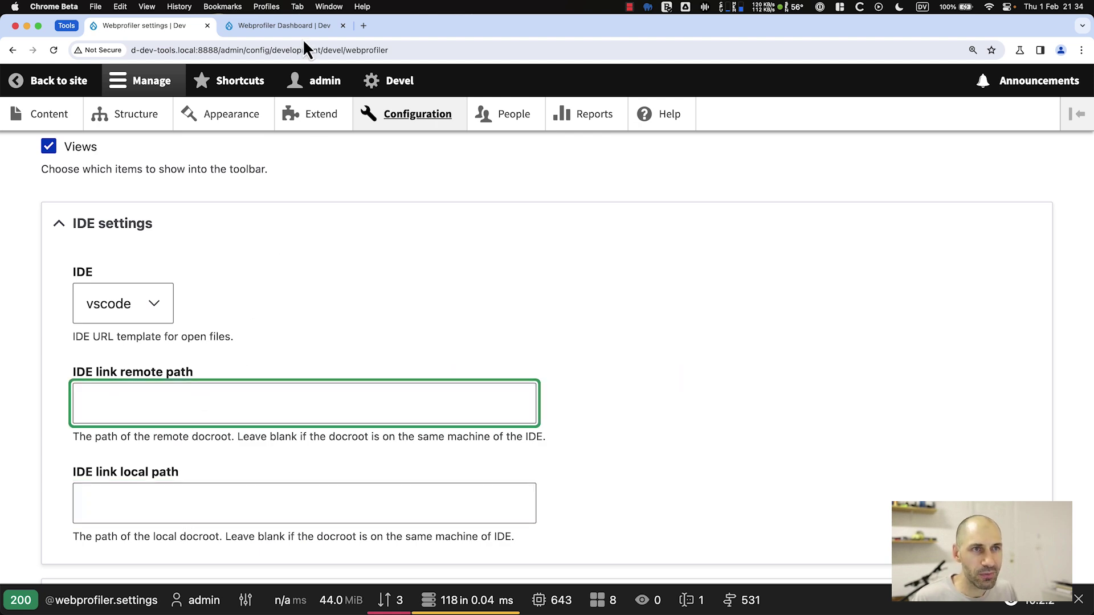
Try to open the UrlCacheContext class of the cache_context.url service from the Webprofiler Dashboard
left_click(297, 25)
scroll(476, 320, "down", 5)
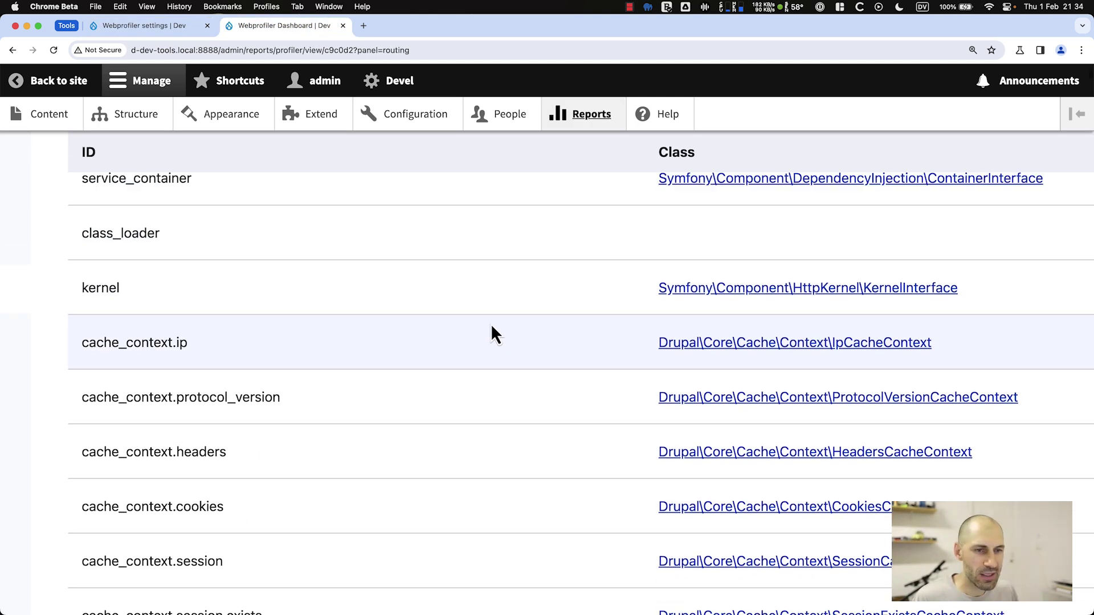
scroll(491, 324, "right", 2)
scroll(508, 332, "left", 3)
scroll(510, 365, "down", 10)
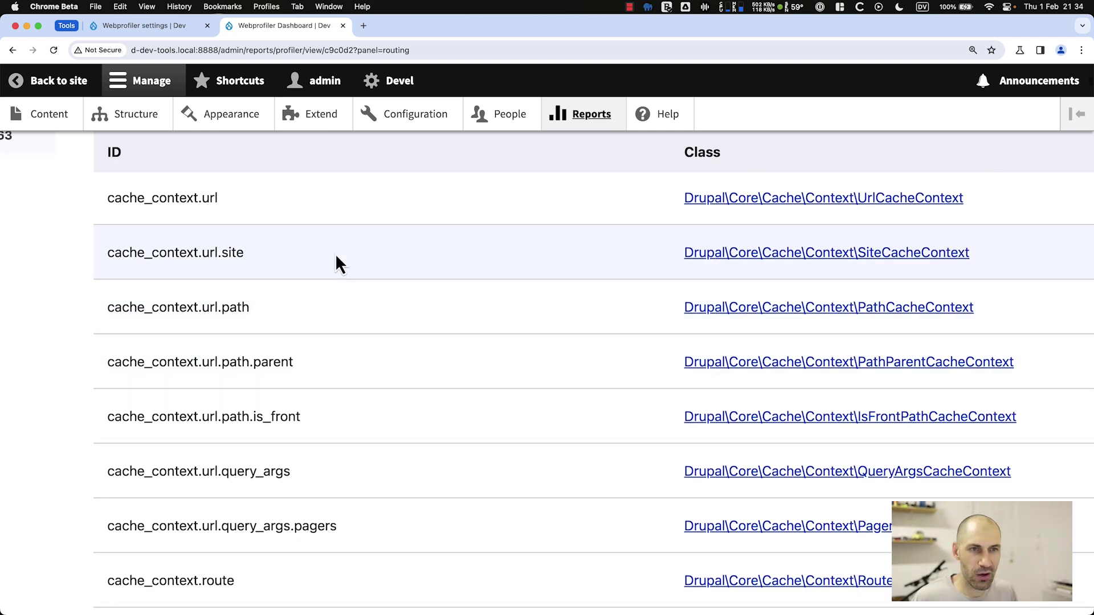
scroll(297, 290, "up", 2)
double_click(168, 295)
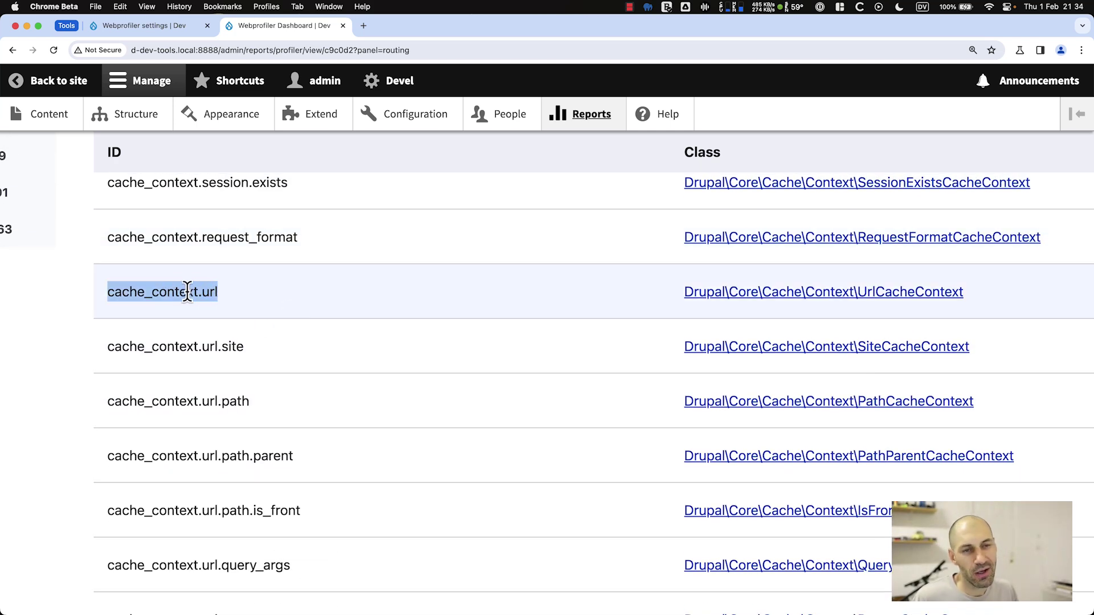
left_click(921, 296)
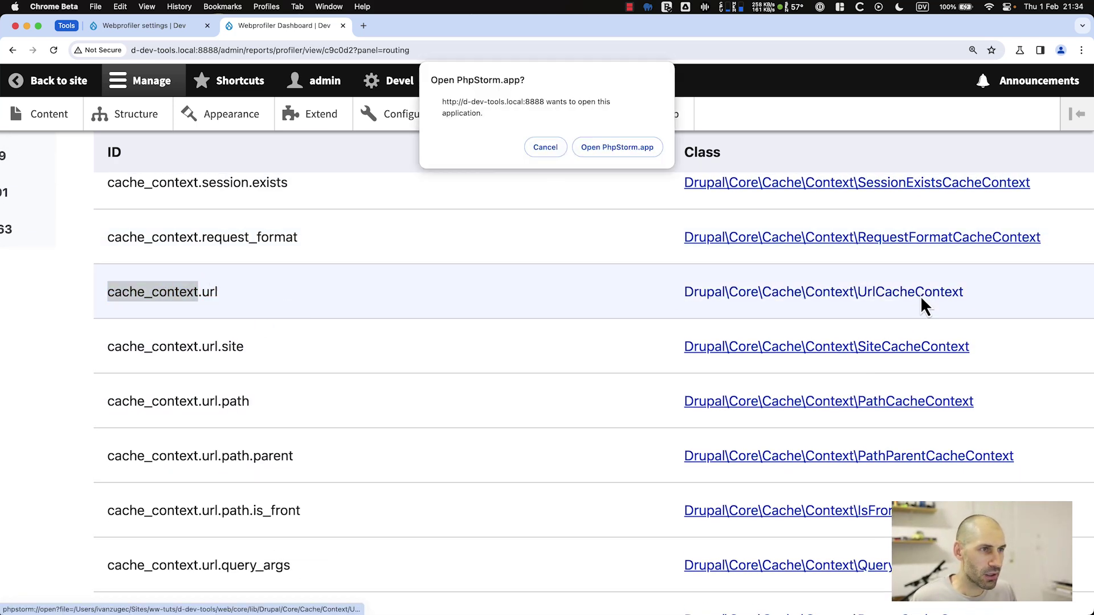
left_click(559, 146)
Reload the Webprofiler Dashboard and show the Services collector with its cache context classes
left_click(456, 51)
key("Return")
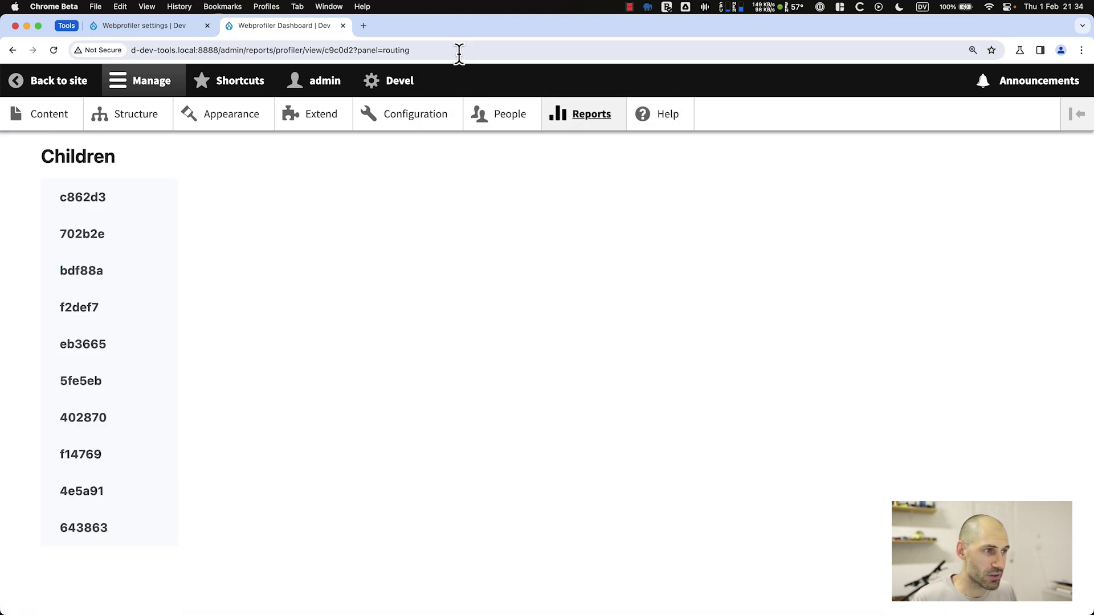
scroll(690, 389, "up", 5)
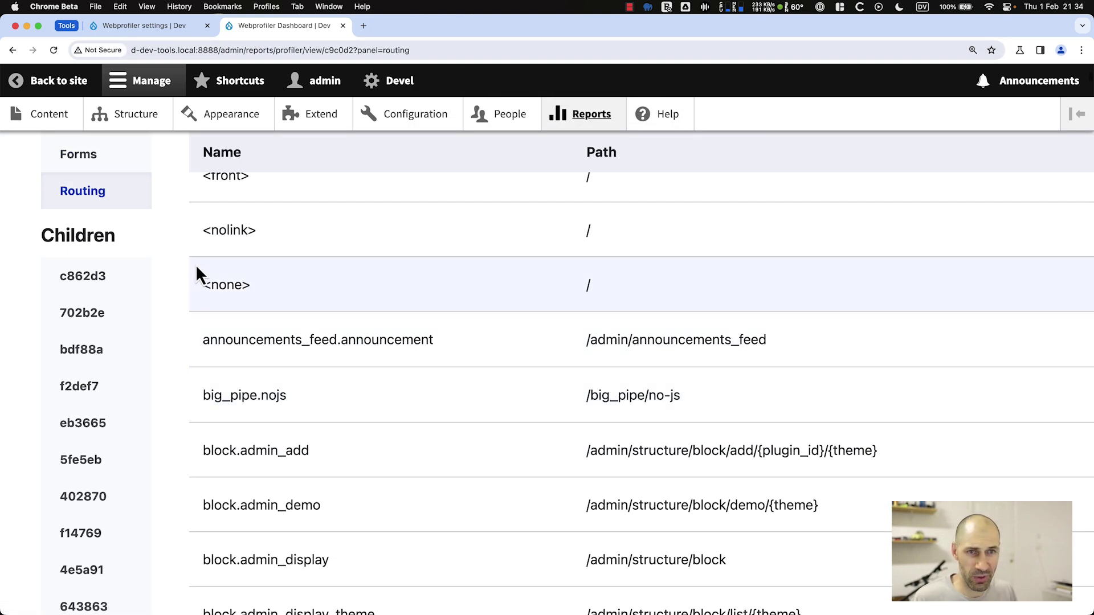
left_click(110, 227)
scroll(892, 354, "right", 2)
scroll(877, 439, "down", 2)
scroll(863, 448, "down", 2)
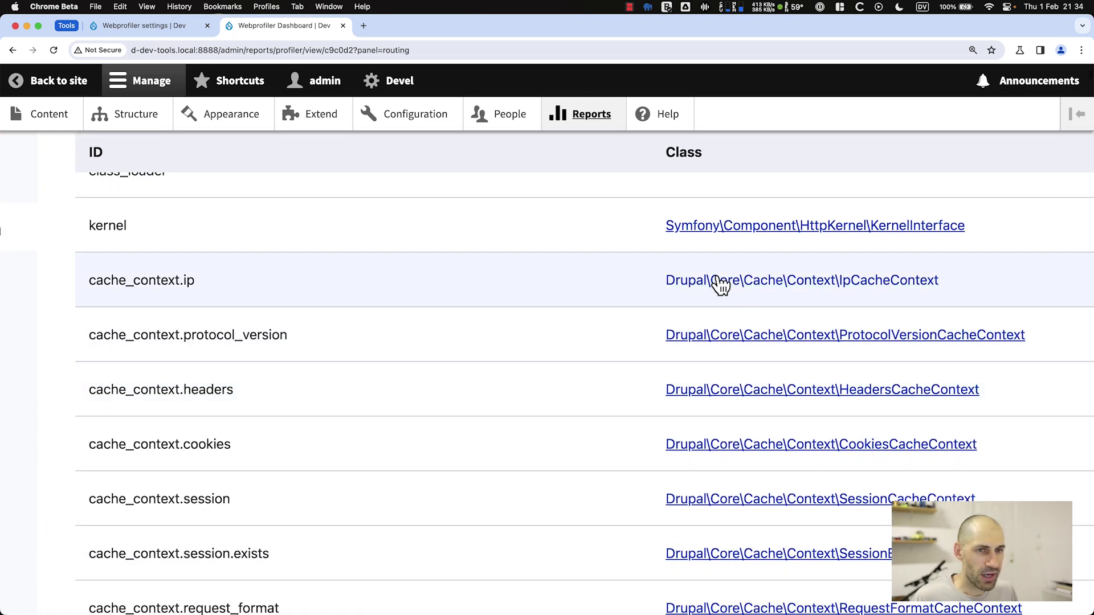
Open the IpCacheContext class of the cache_context.ip service in Visual Studio Code, allowing the external file request
left_click(726, 283)
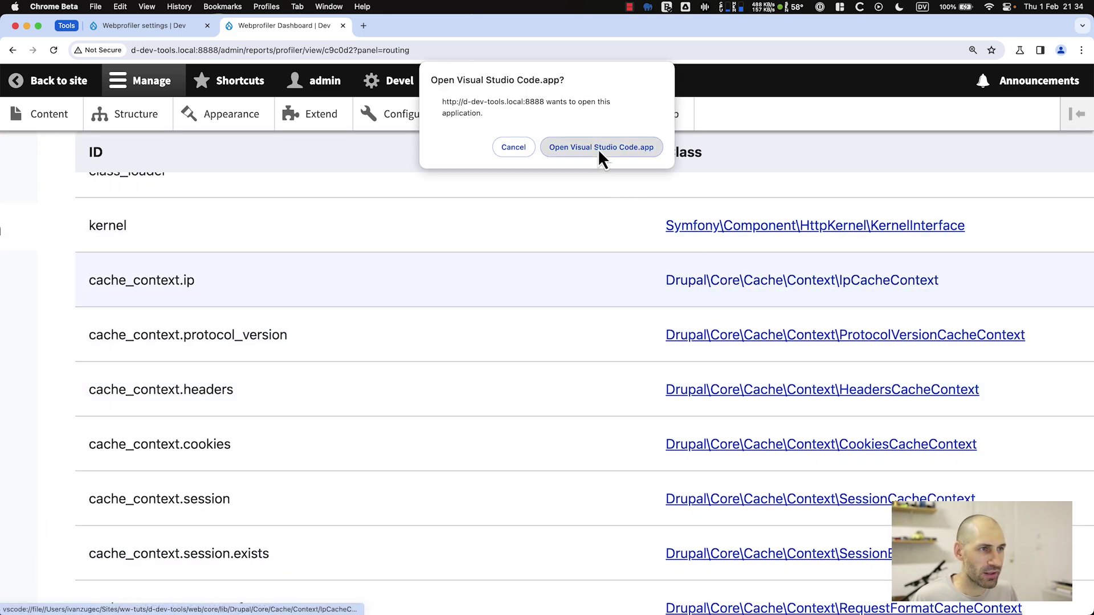
left_click(597, 149)
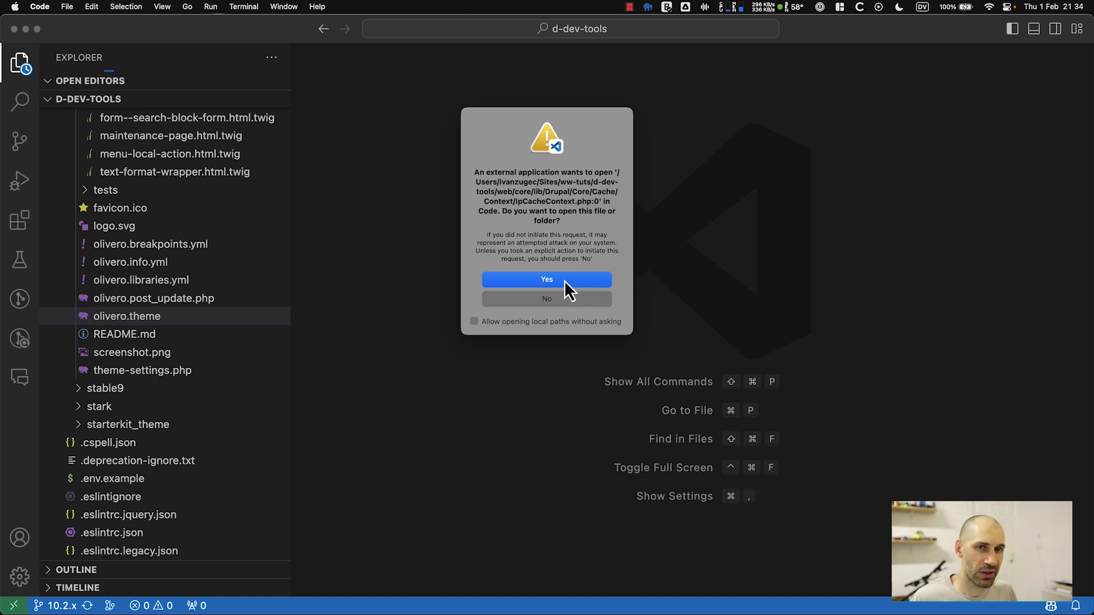
left_click(564, 281)
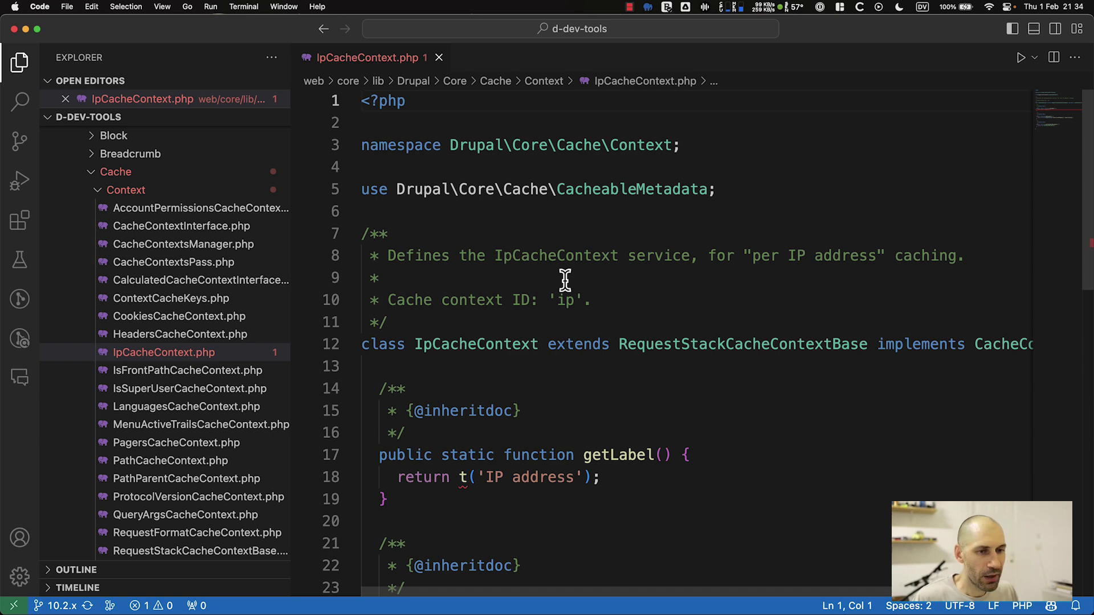
Return to Chrome and examine the names, paths and controllers of the routes in the Routing collector
key("super+Tab")
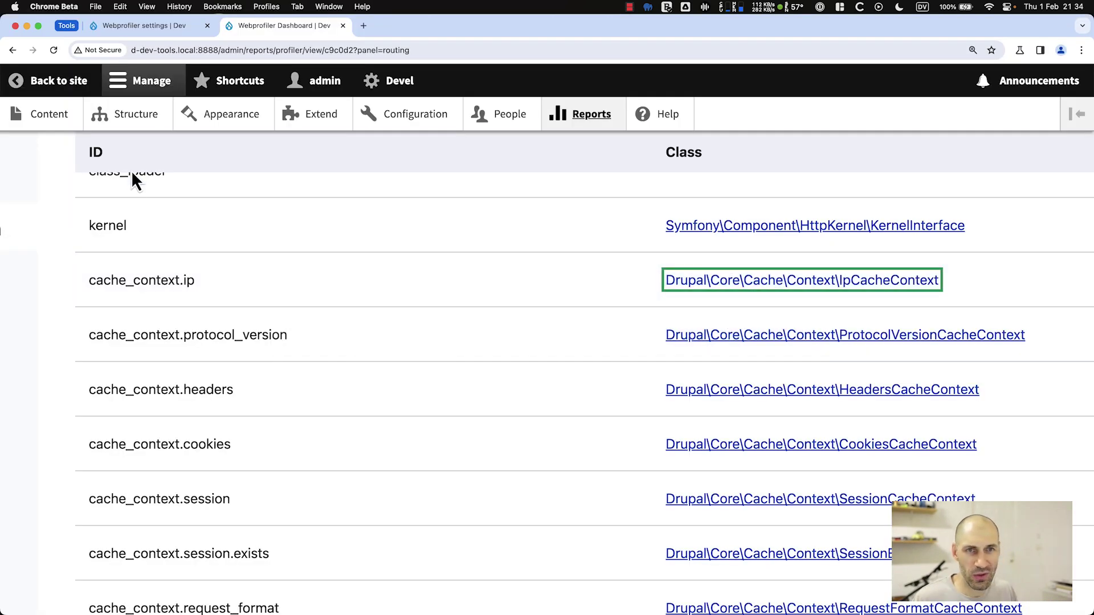
scroll(124, 295, "left", 3)
left_click(82, 194)
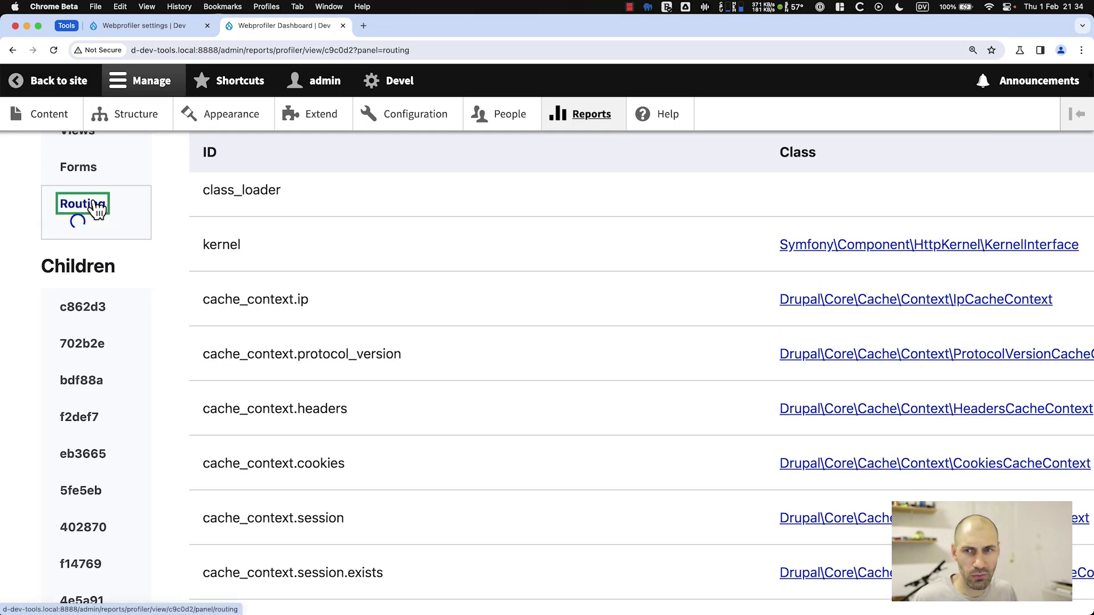
scroll(639, 376, "down", 1)
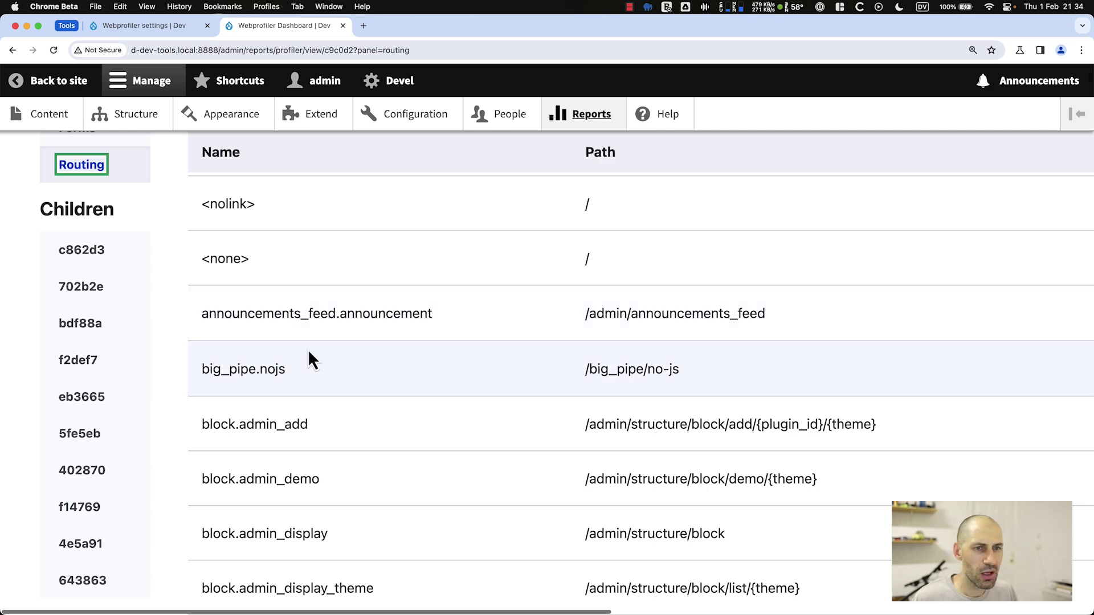
scroll(643, 320, "right", 10)
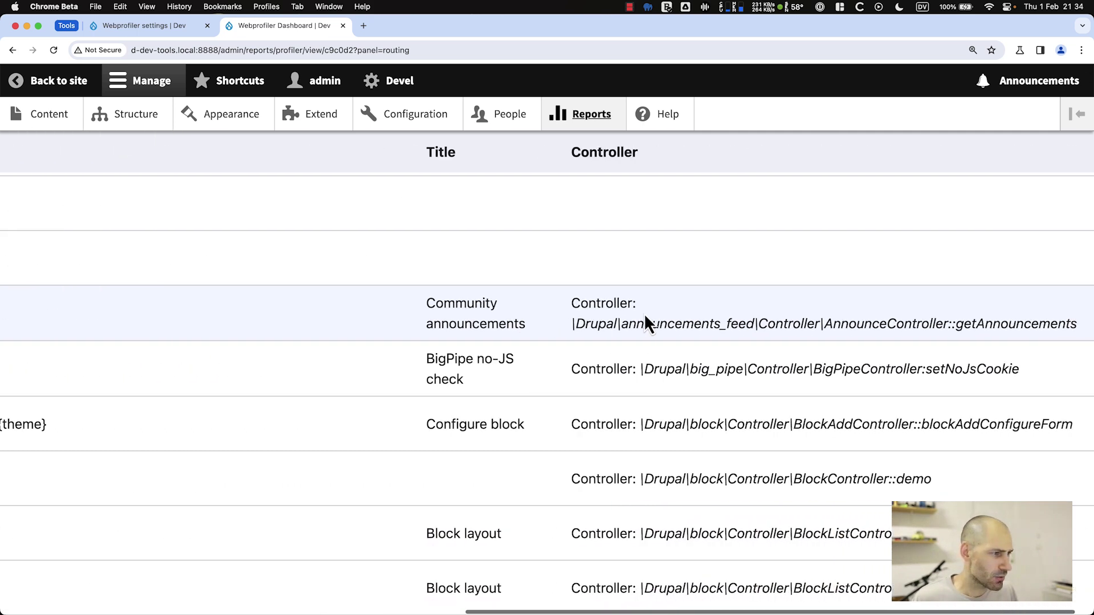
double_click(667, 322)
triple_click(666, 321)
scroll(669, 371, "up", 1)
scroll(669, 371, "down", 15)
scroll(668, 361, "left", 10)
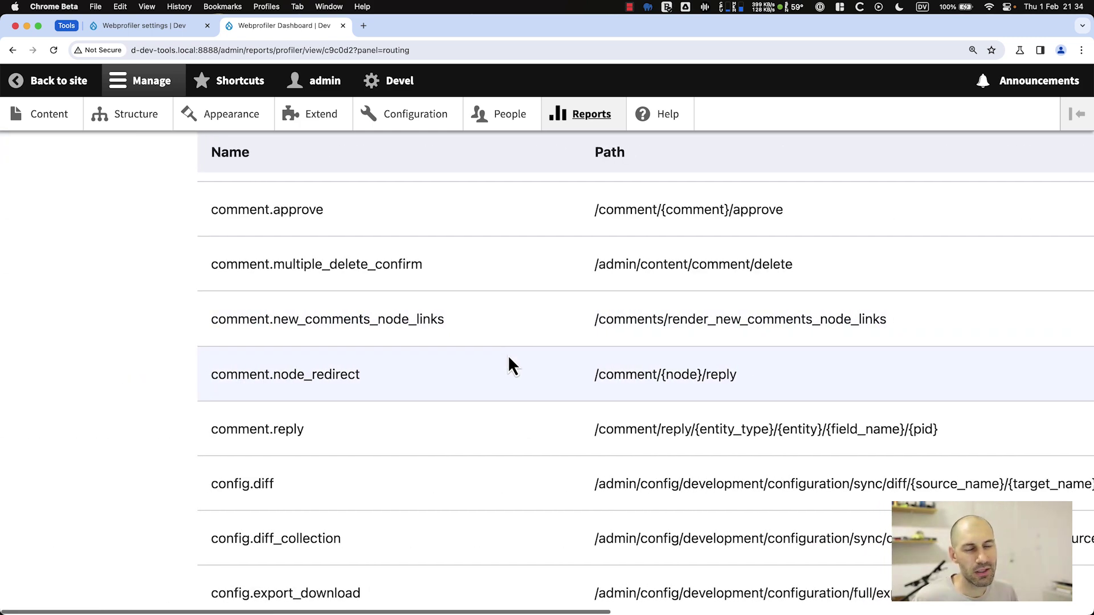
Open the Database collector and examine the queries and the caller of the users_field_data query
scroll(506, 365, "up", 20)
scroll(71, 251, "up", 1)
left_click(97, 171)
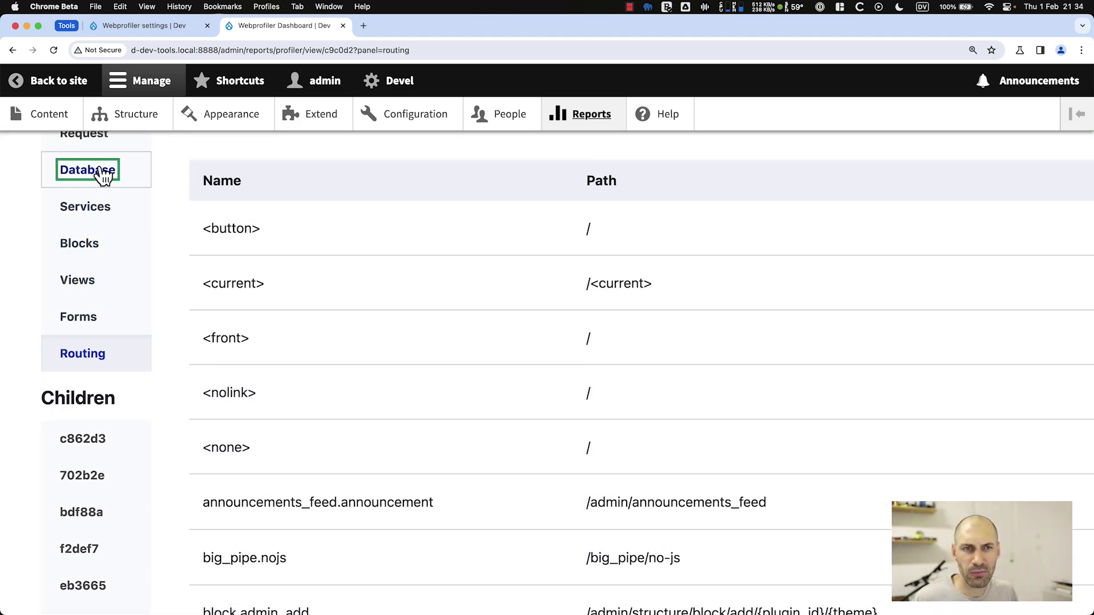
scroll(567, 250, "down", 5)
triple_click(536, 292)
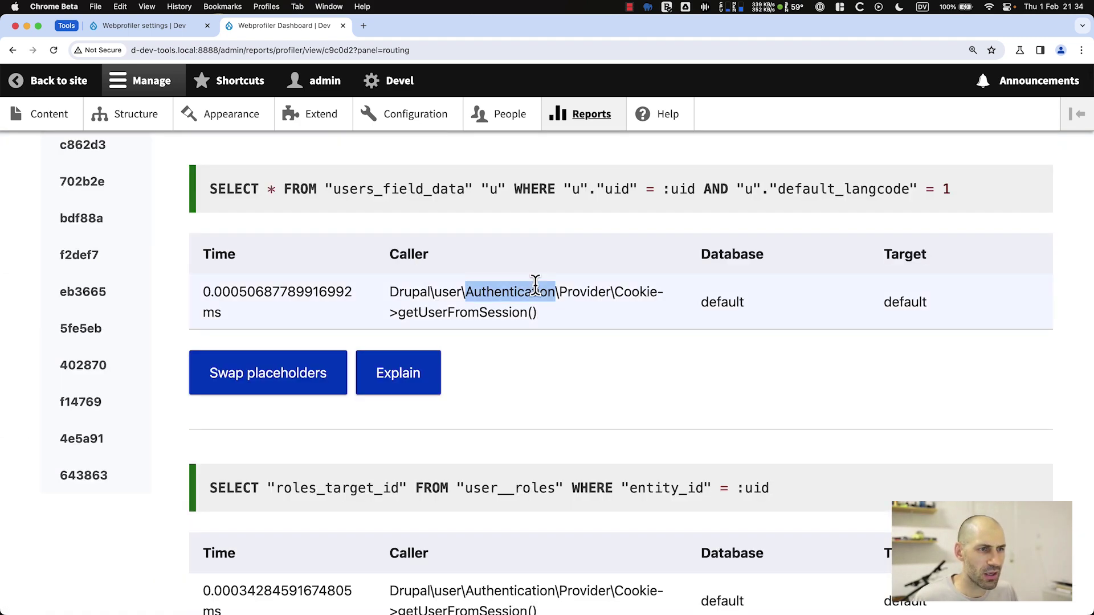
scroll(331, 324, "up", 10)
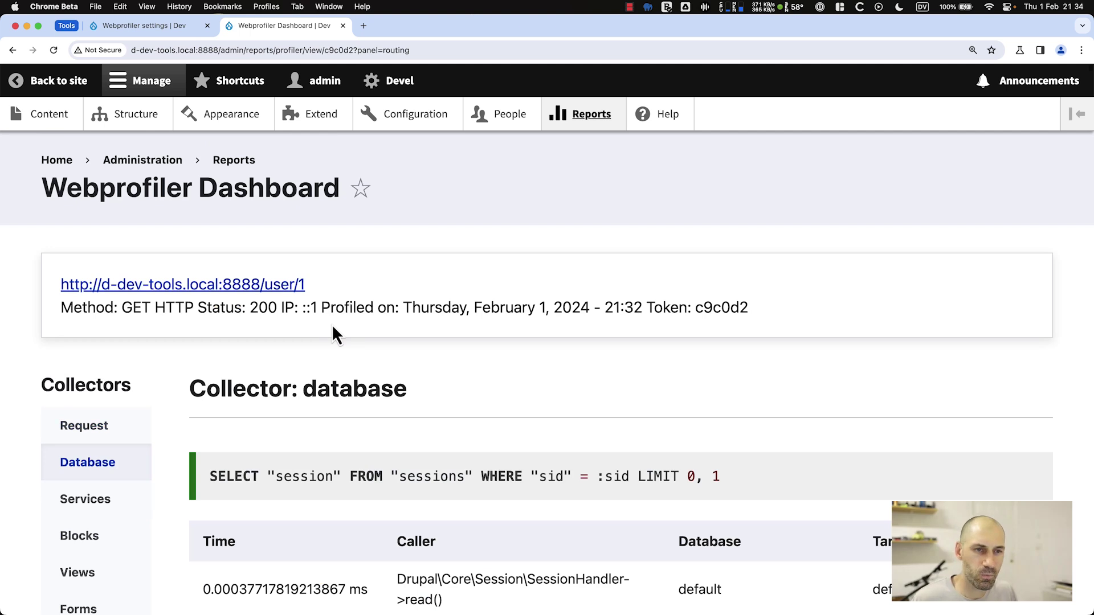
Show the developer tools on the Webprofiler settings page and view that page's request profile before returning to it
left_click(150, 25)
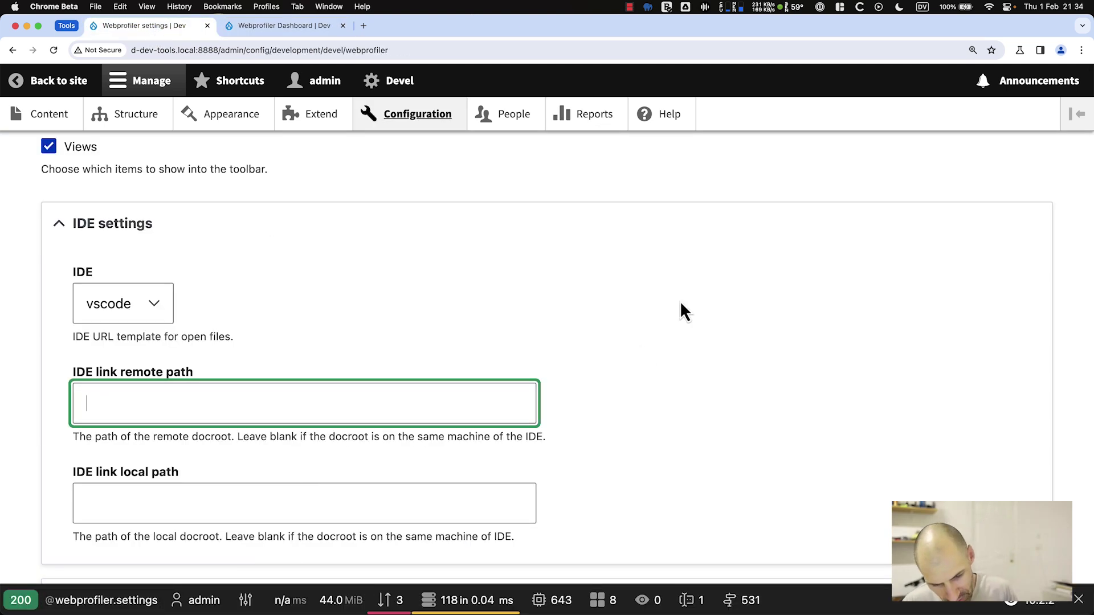
key("super+alt+i")
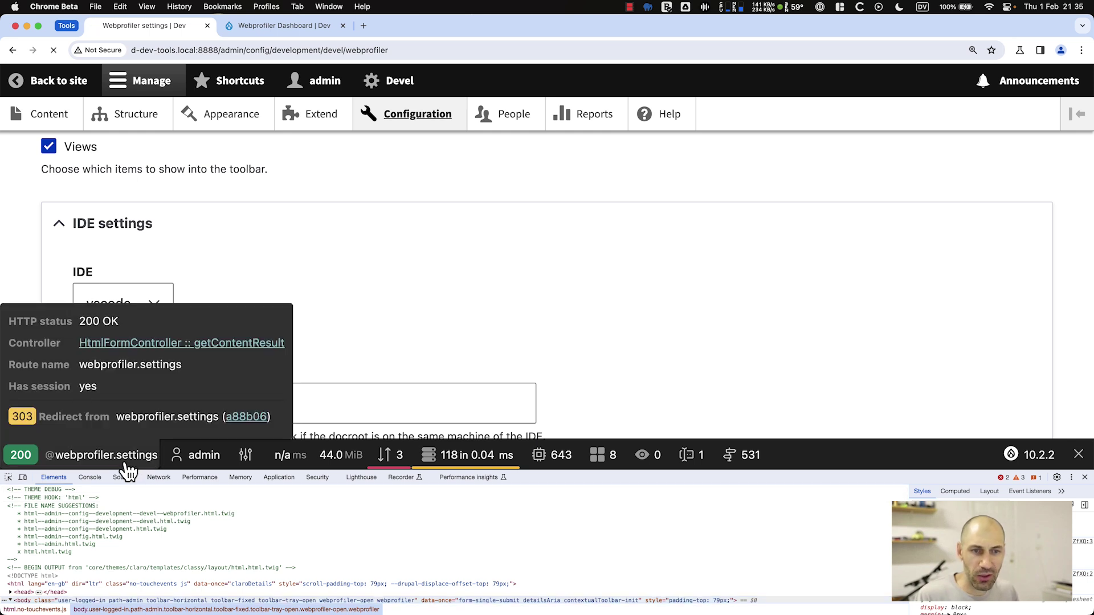
left_click(128, 464)
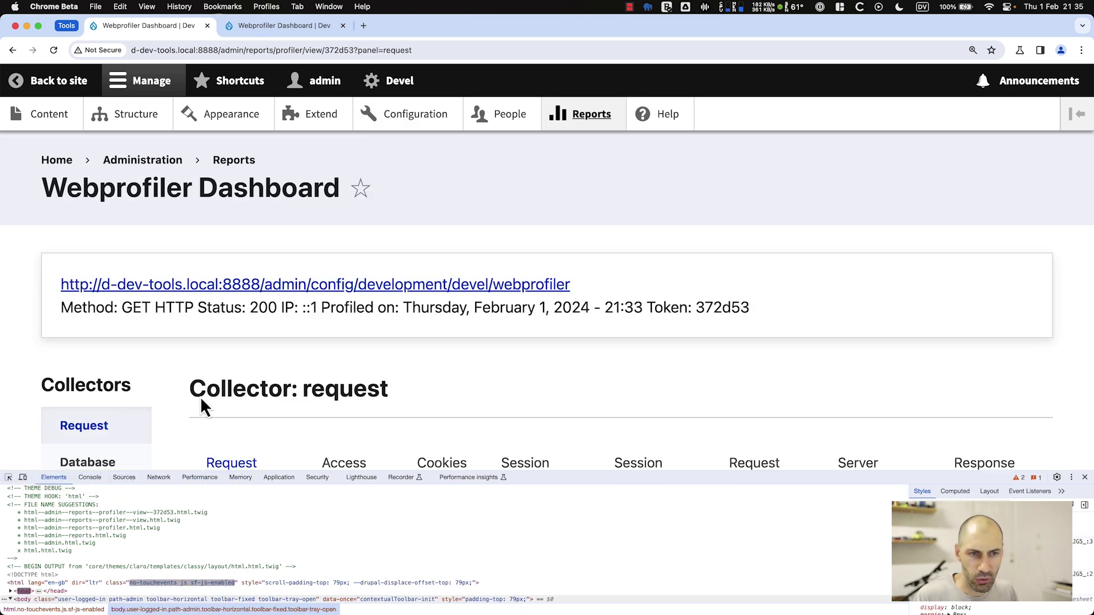
key("super+bracketleft")
Open the HtmlFormController getContentResult method from the page's request details in Visual Studio Code, and return to Chrome
left_click(109, 343)
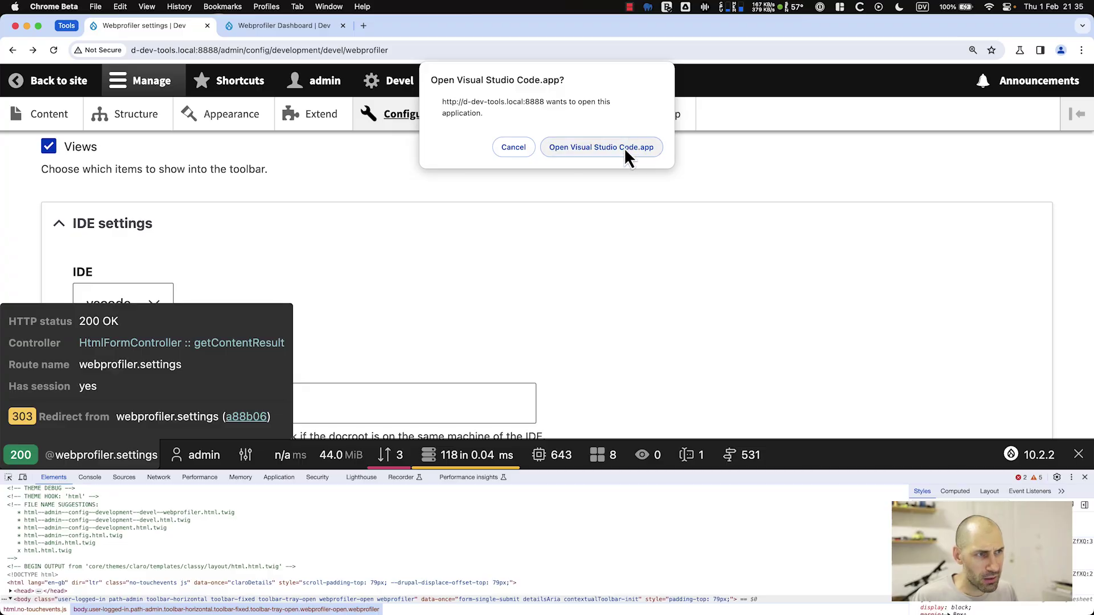
left_click(624, 148)
left_click(584, 277)
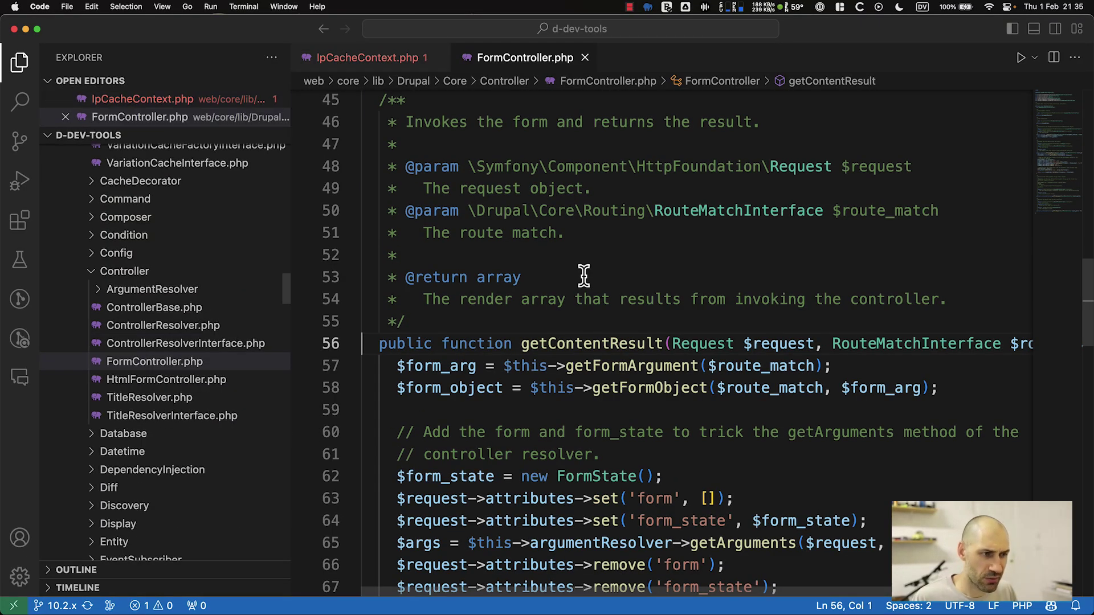
key("super+Tab")
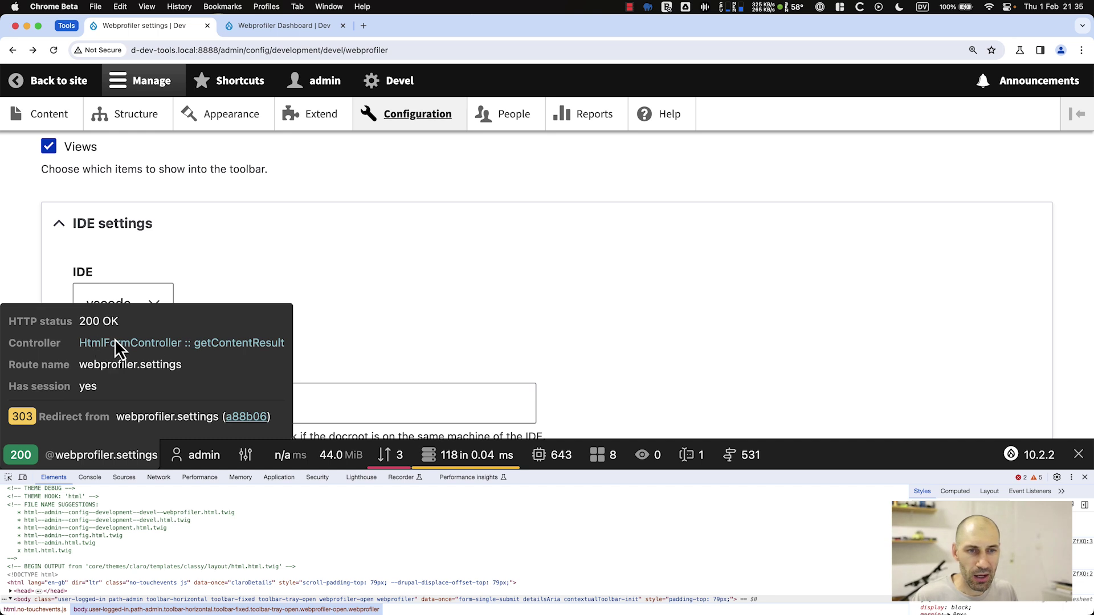
View the database, services and views summaries in the Webprofiler toolbar, and hide the toolbar and the developer tools
mouse_move(447, 461)
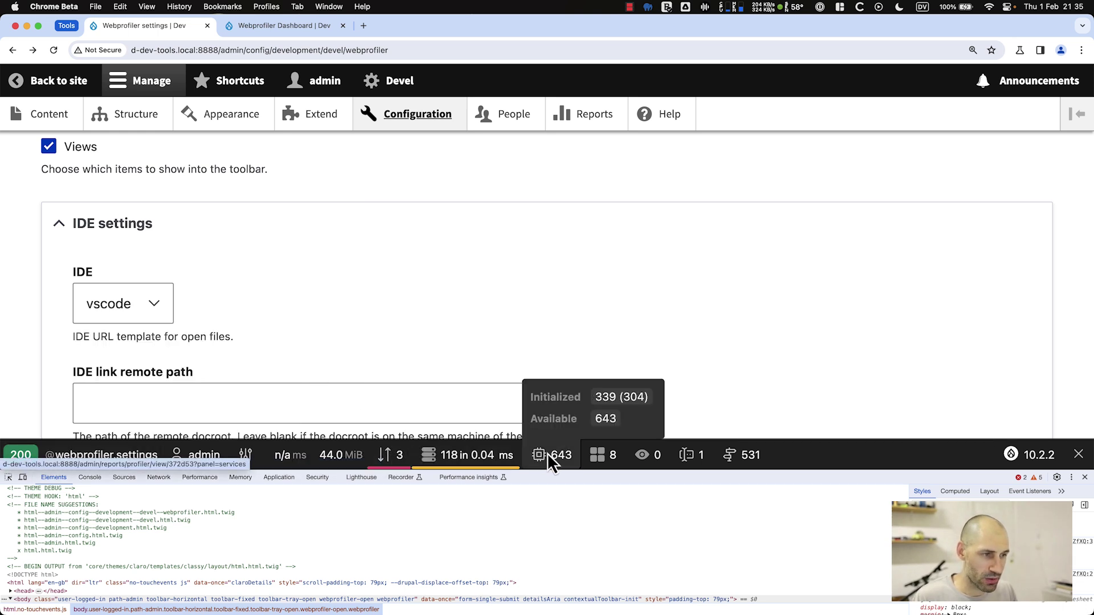
mouse_move(592, 459)
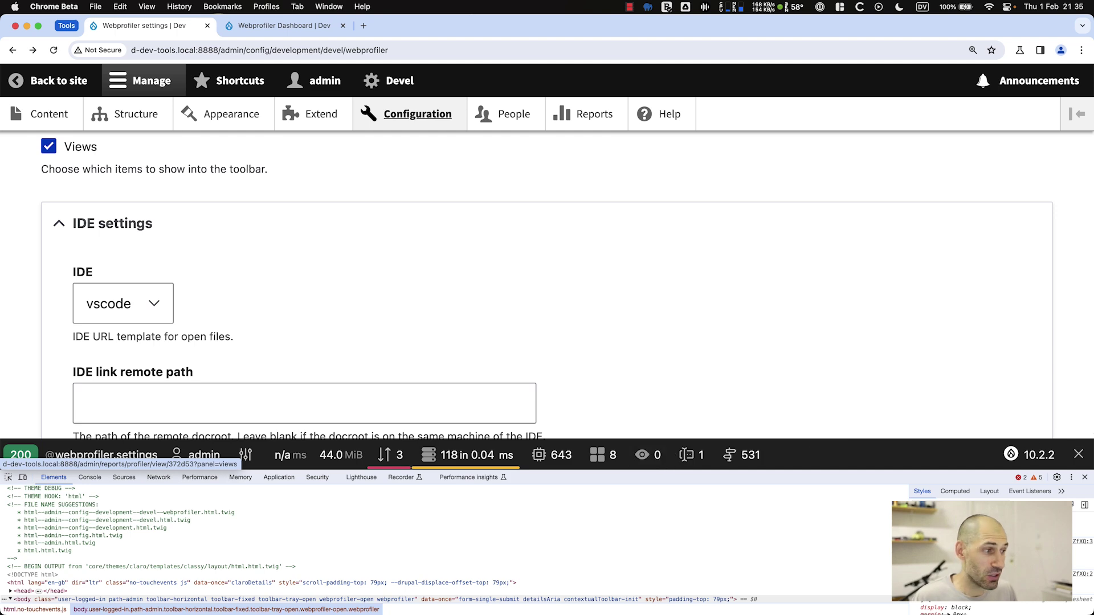
left_click(1078, 454)
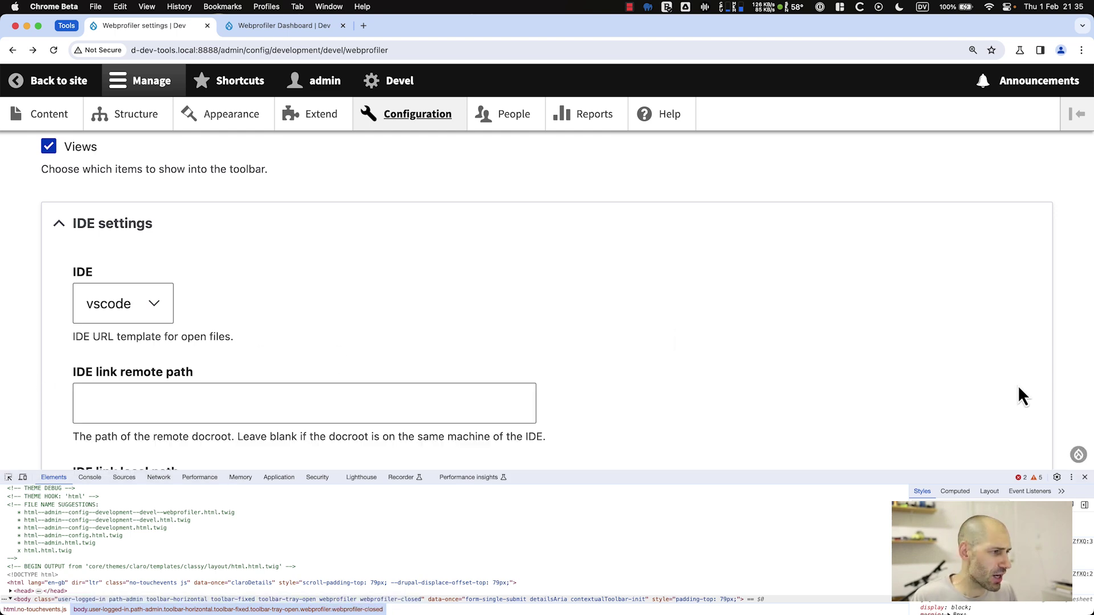
left_click(1085, 477)
Set Sort query log to by duration in the Webprofiler Database settings and save the configuration
scroll(135, 469, "down", 3)
left_click(158, 404)
scroll(159, 405, "down", 5)
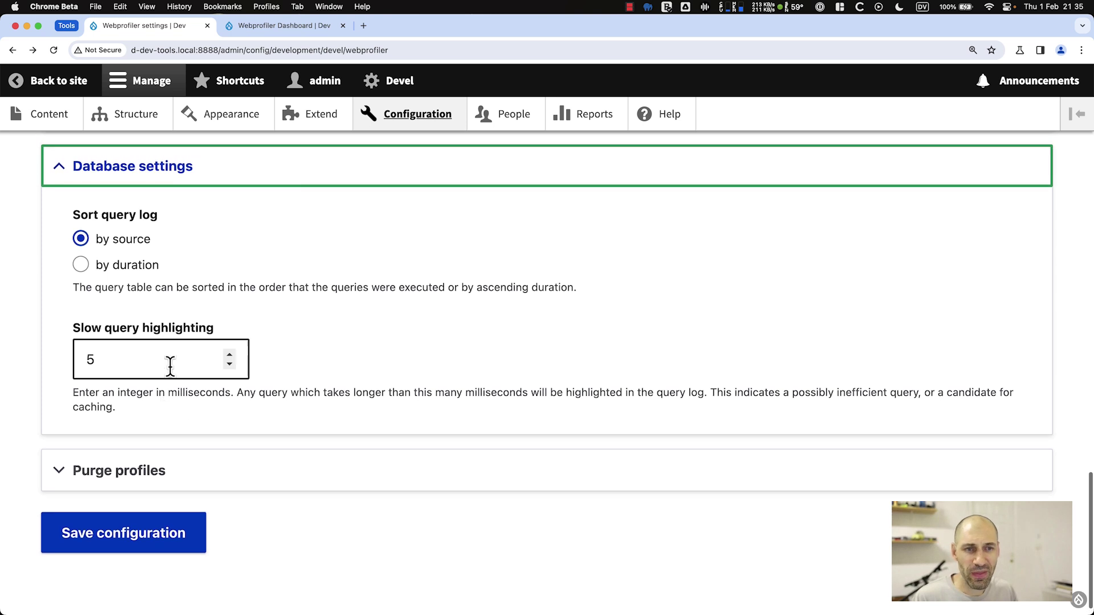
left_click(141, 241)
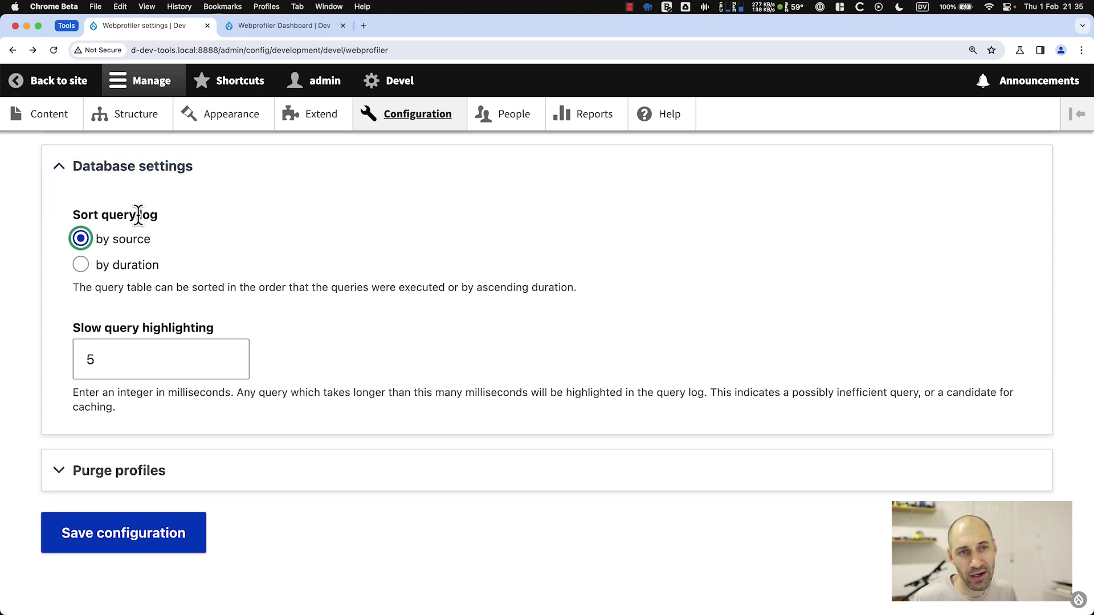
left_click(147, 268)
left_click(147, 243)
left_click(143, 268)
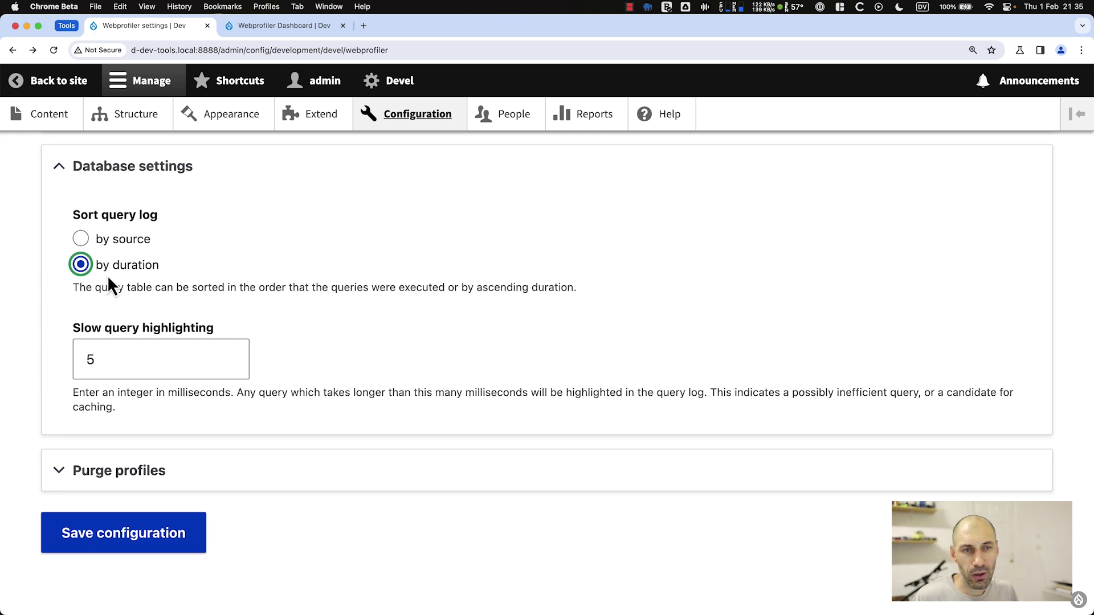
left_click(124, 532)
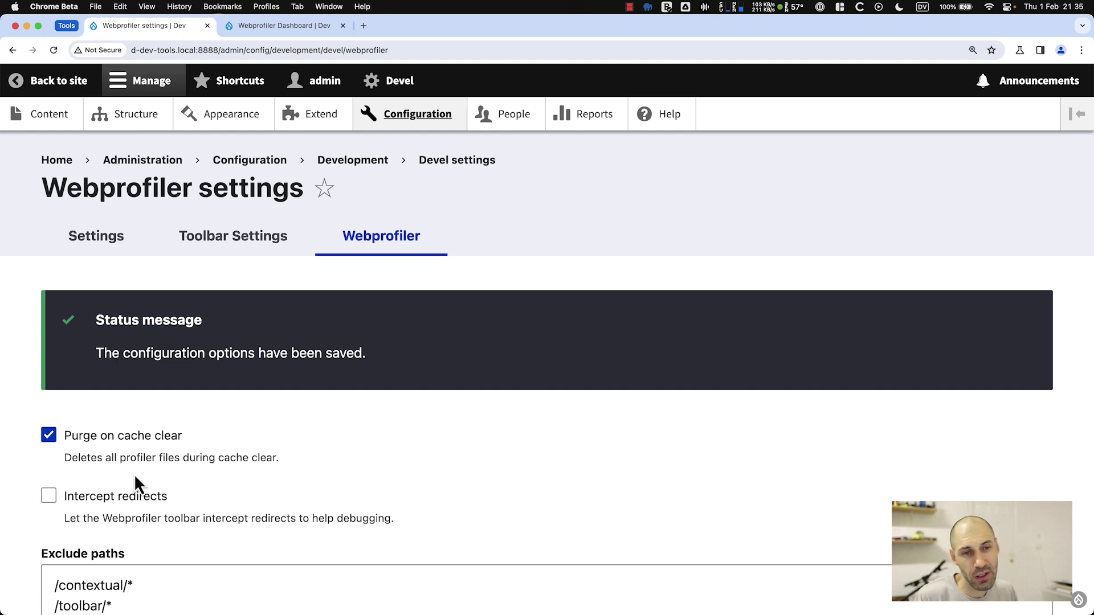
Open the site's home page, show the developer tools and the expanded Webprofiler toolbar, and reload the page
left_click(59, 162)
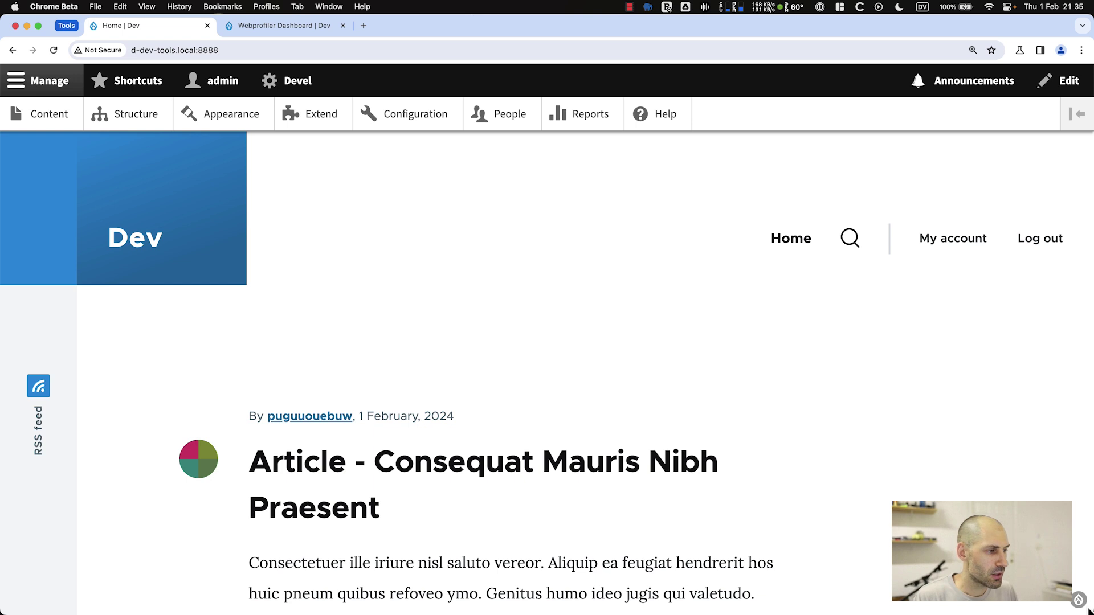
key("super+alt+i")
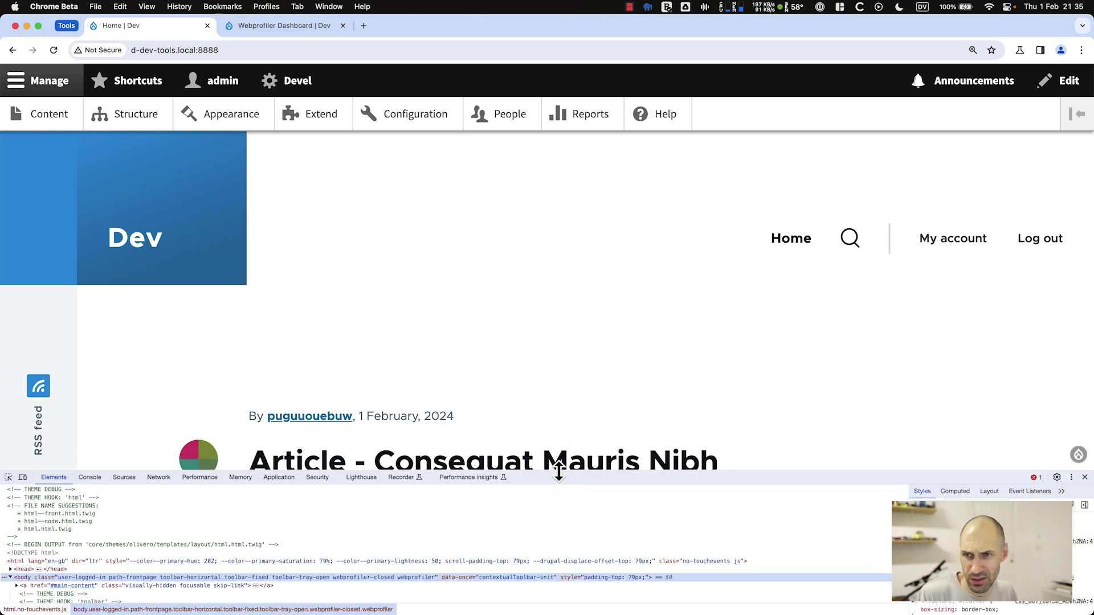
left_click(1078, 455)
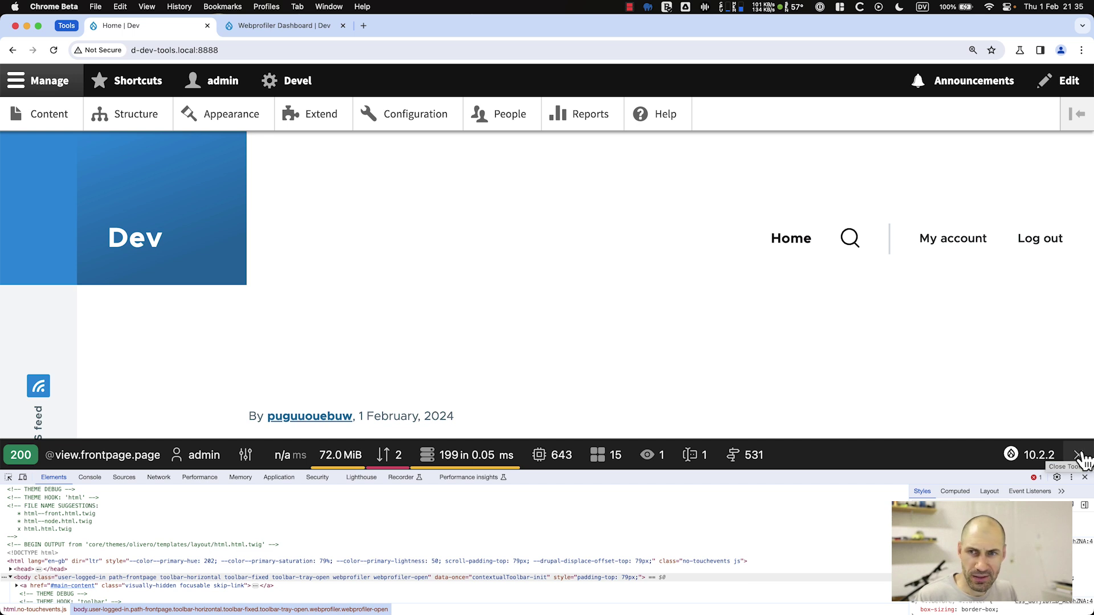
left_click(1080, 456)
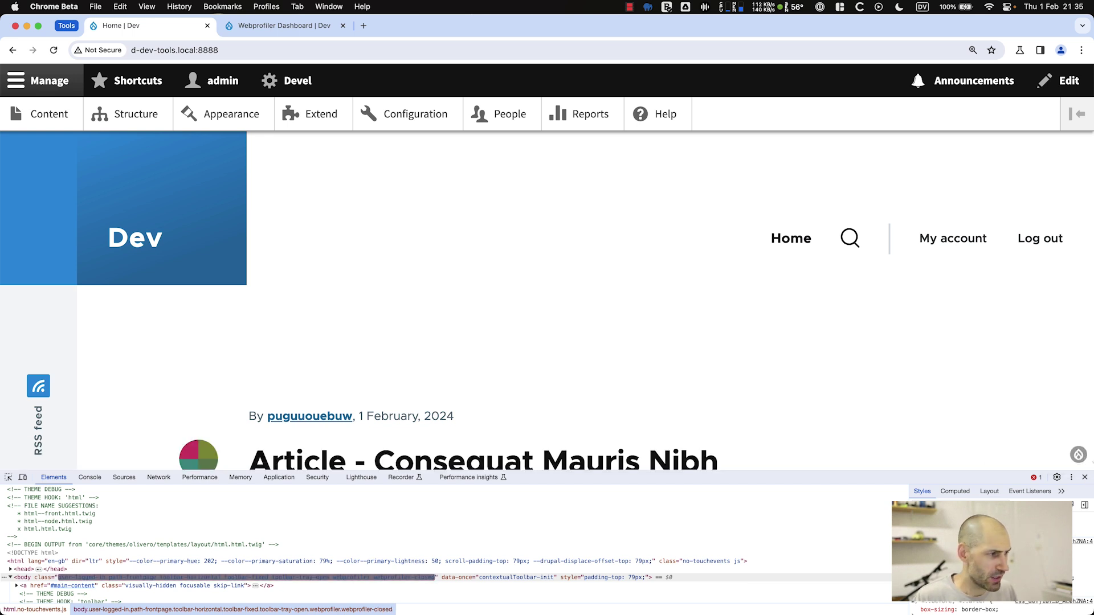
left_click(1078, 456)
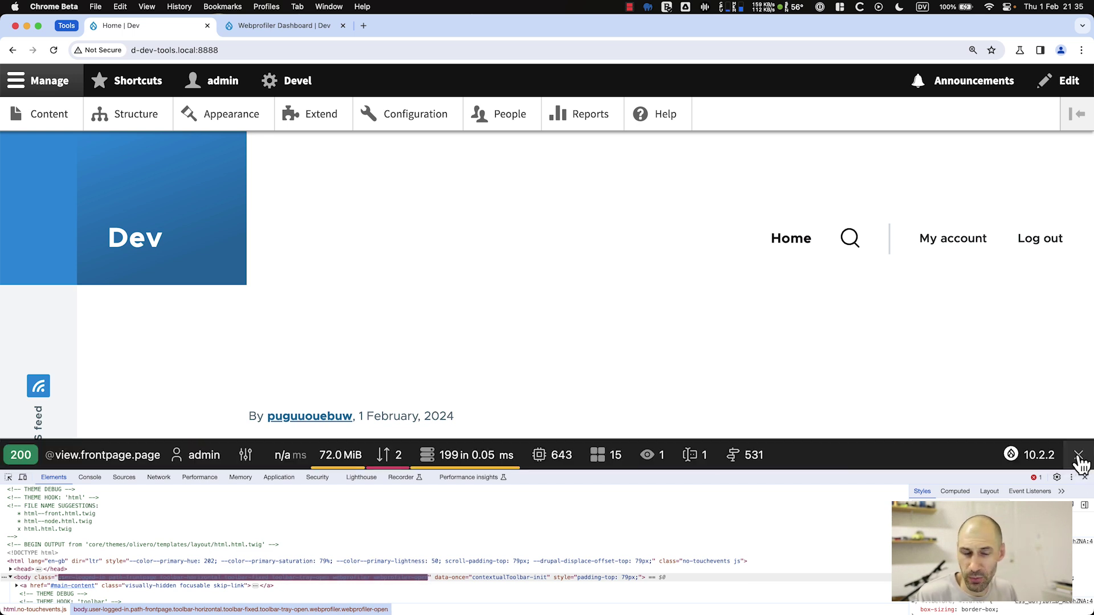
mouse_move(493, 426)
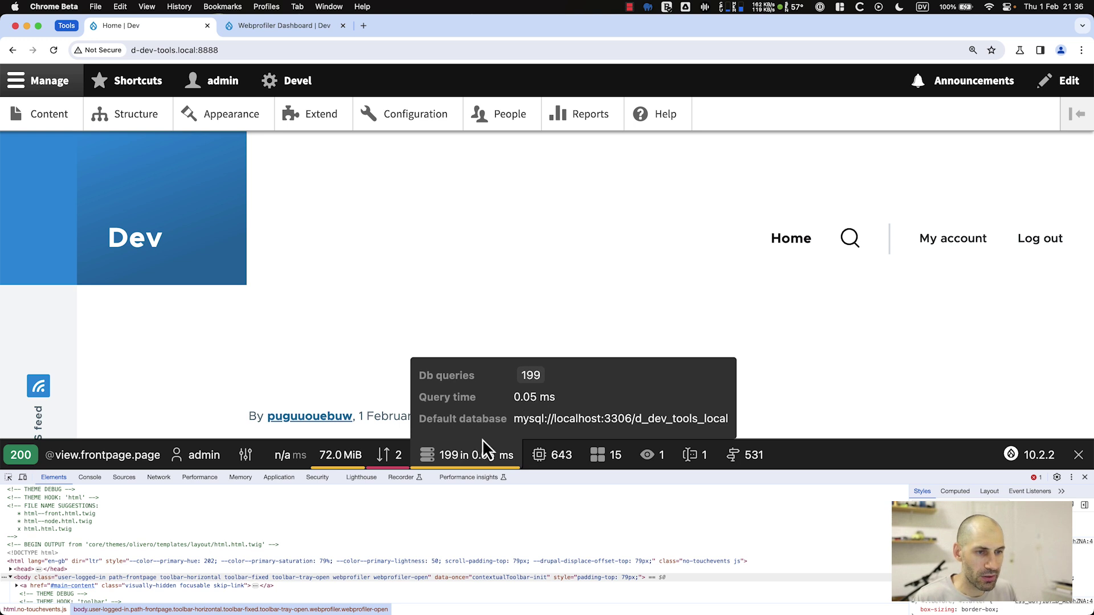
key("super+r")
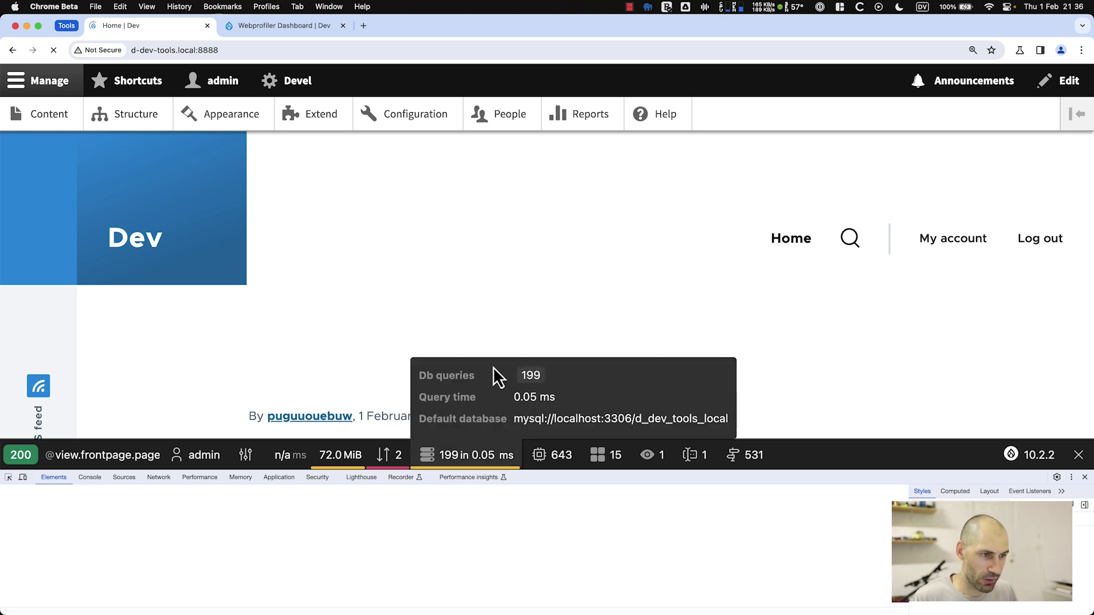
Open the Database collector for the home page request without the developer tools and examine the order of the query times
mouse_move(469, 460)
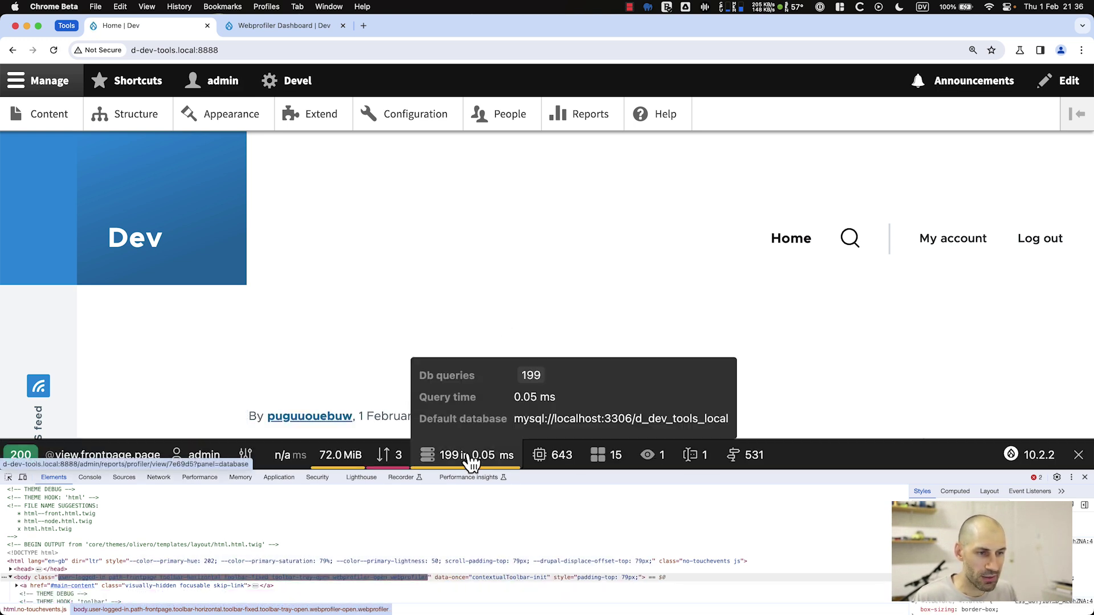
left_click(469, 460)
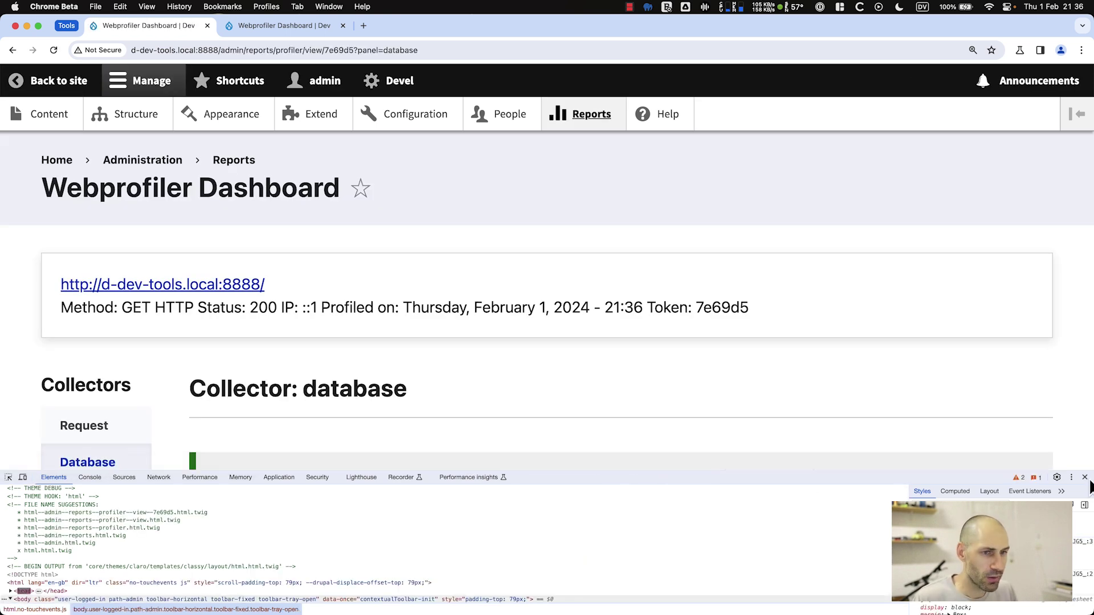
left_click(1085, 477)
scroll(416, 463, "down", 5)
scroll(416, 450, "up", 4)
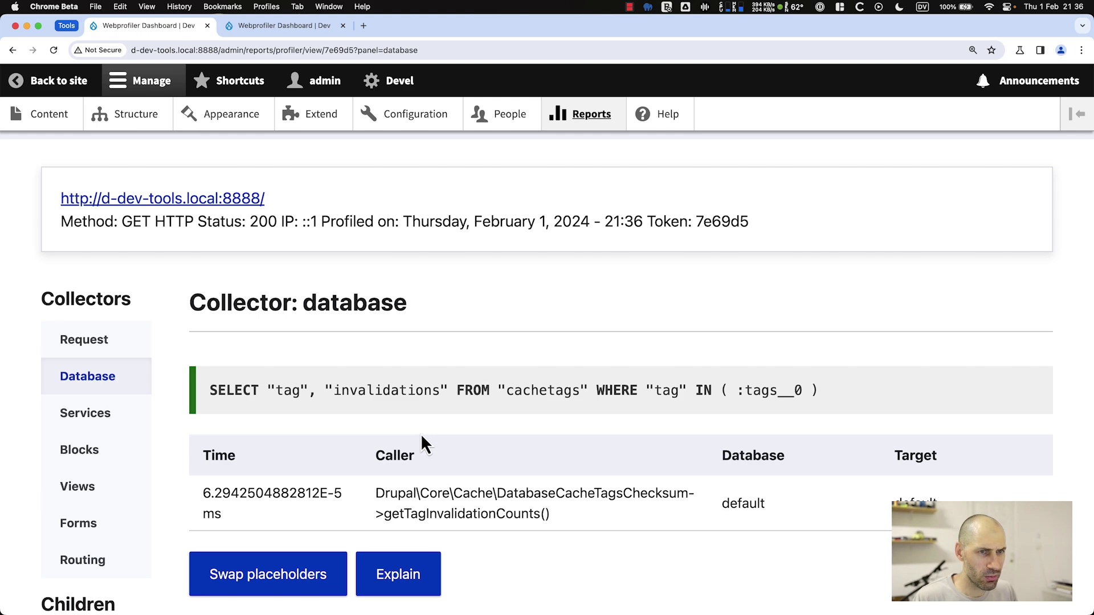
scroll(422, 435, "down", 10)
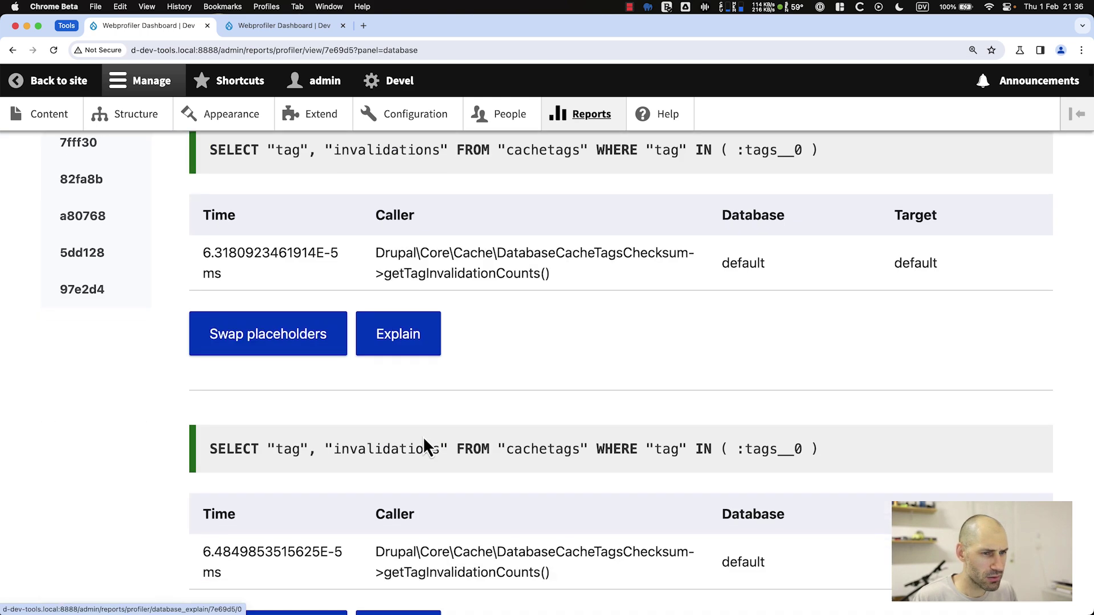
scroll(423, 437, "up", 15)
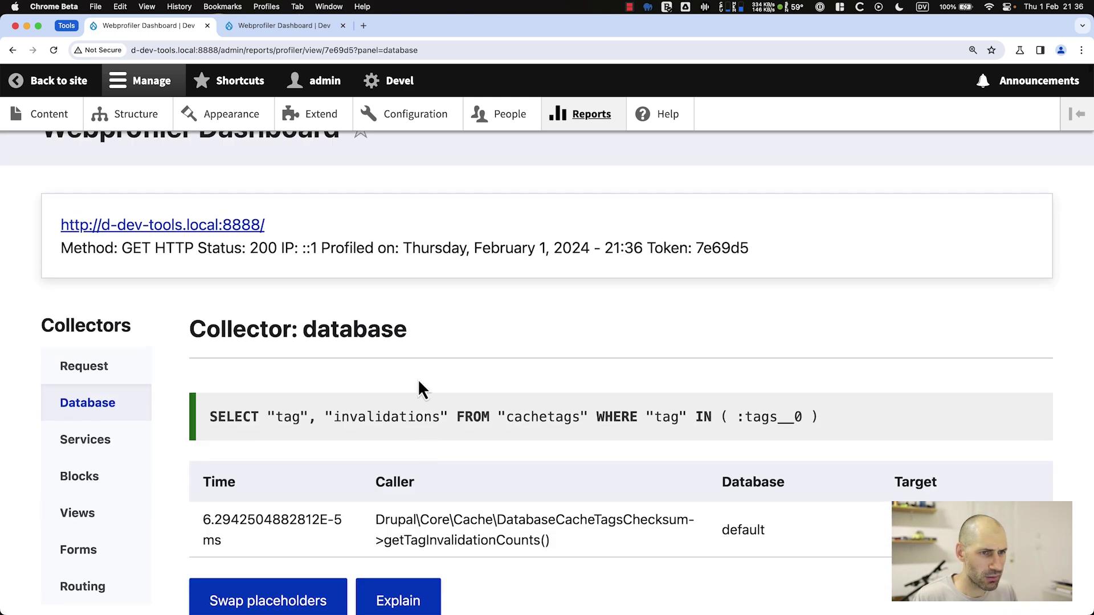
scroll(438, 407, "down", 10)
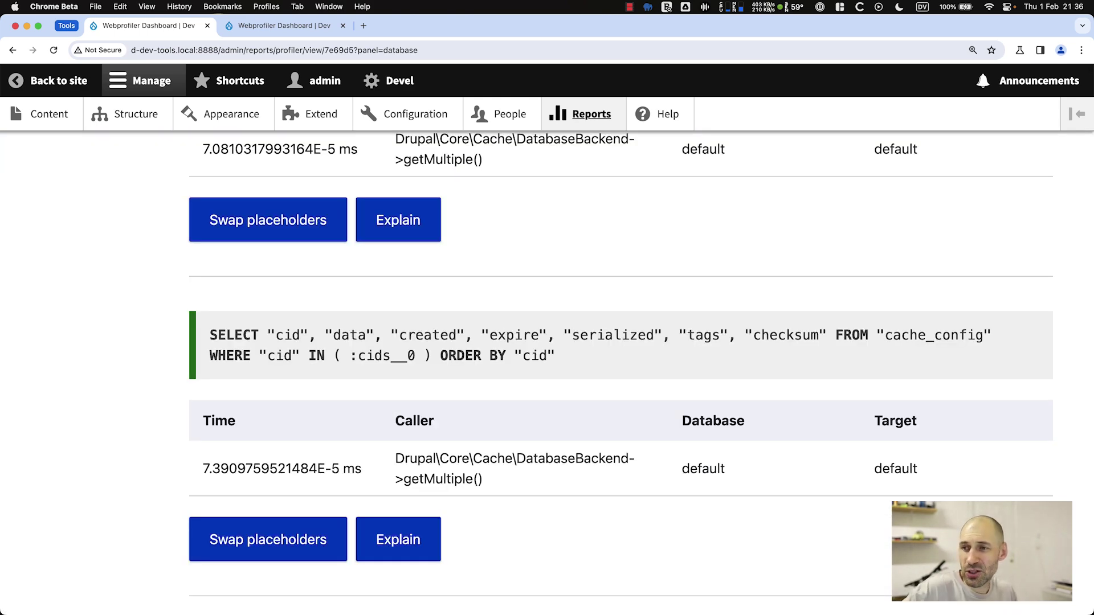